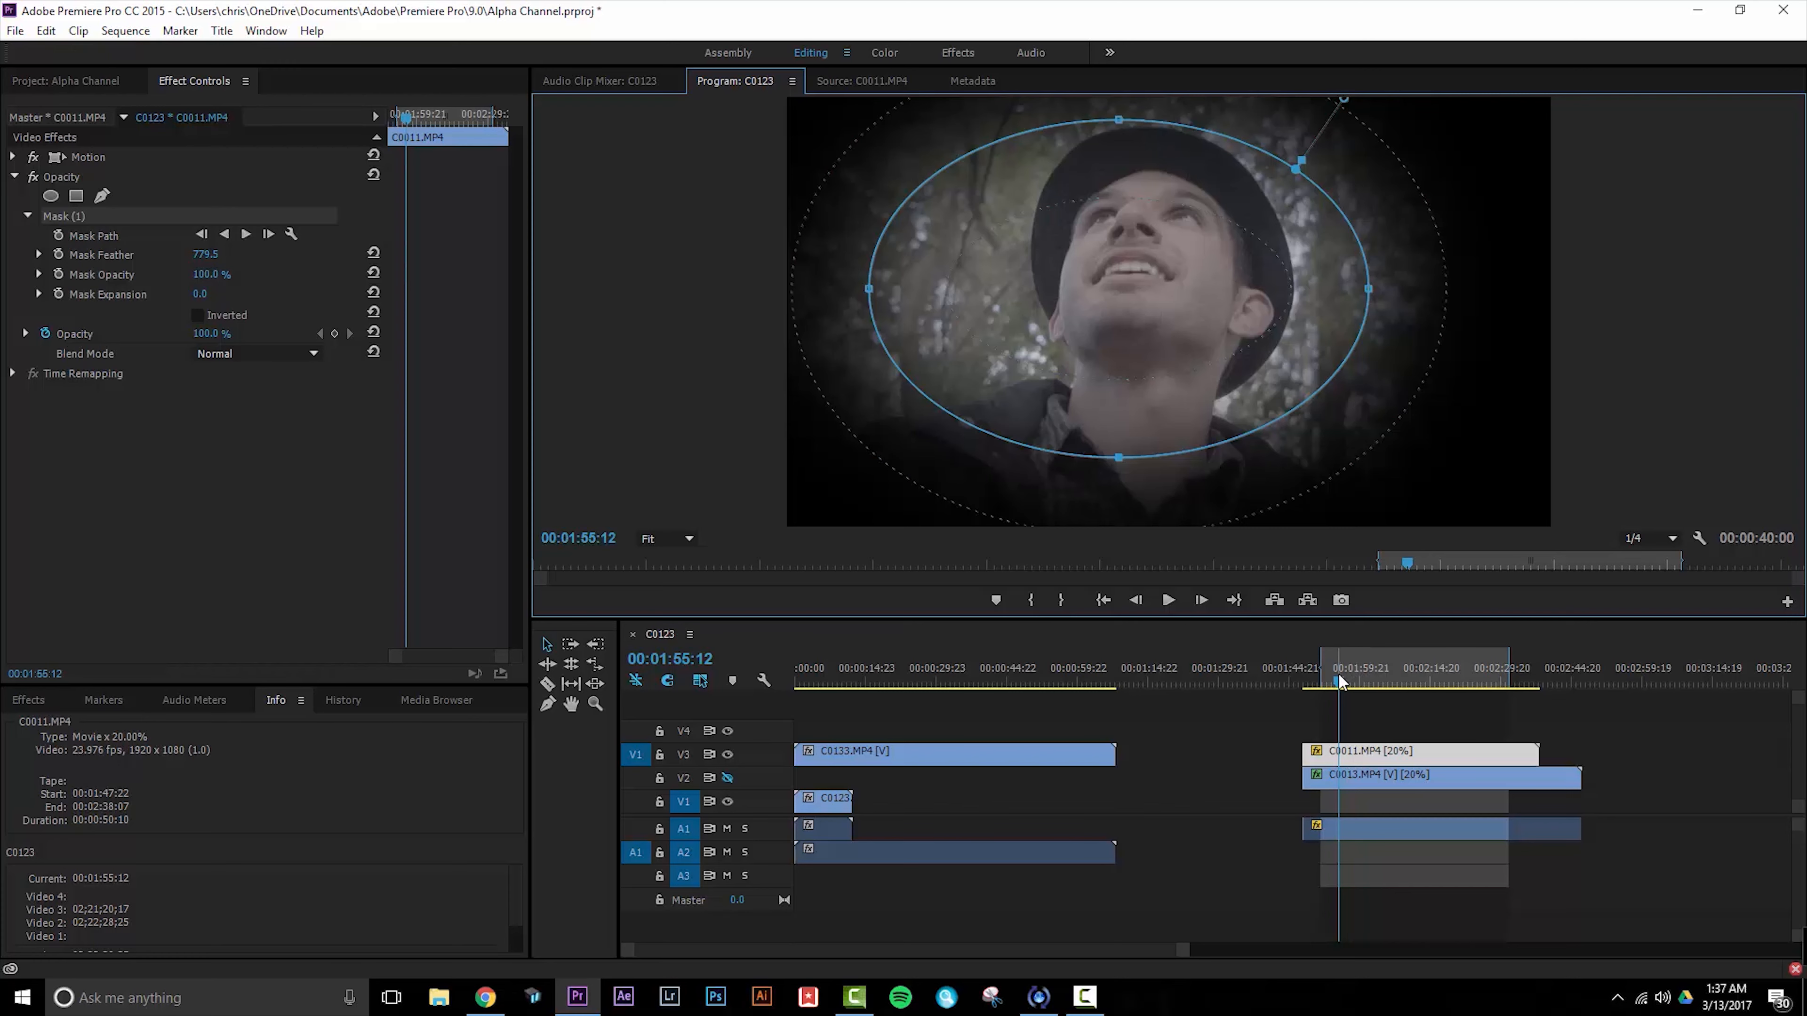
# Step: Play the masked C0011 clip from about 00:01:53 to preview it with track V2 hidden
pyautogui.moveTo(1339, 675); pyautogui.dragTo(1329, 676)
pyautogui.press('space')
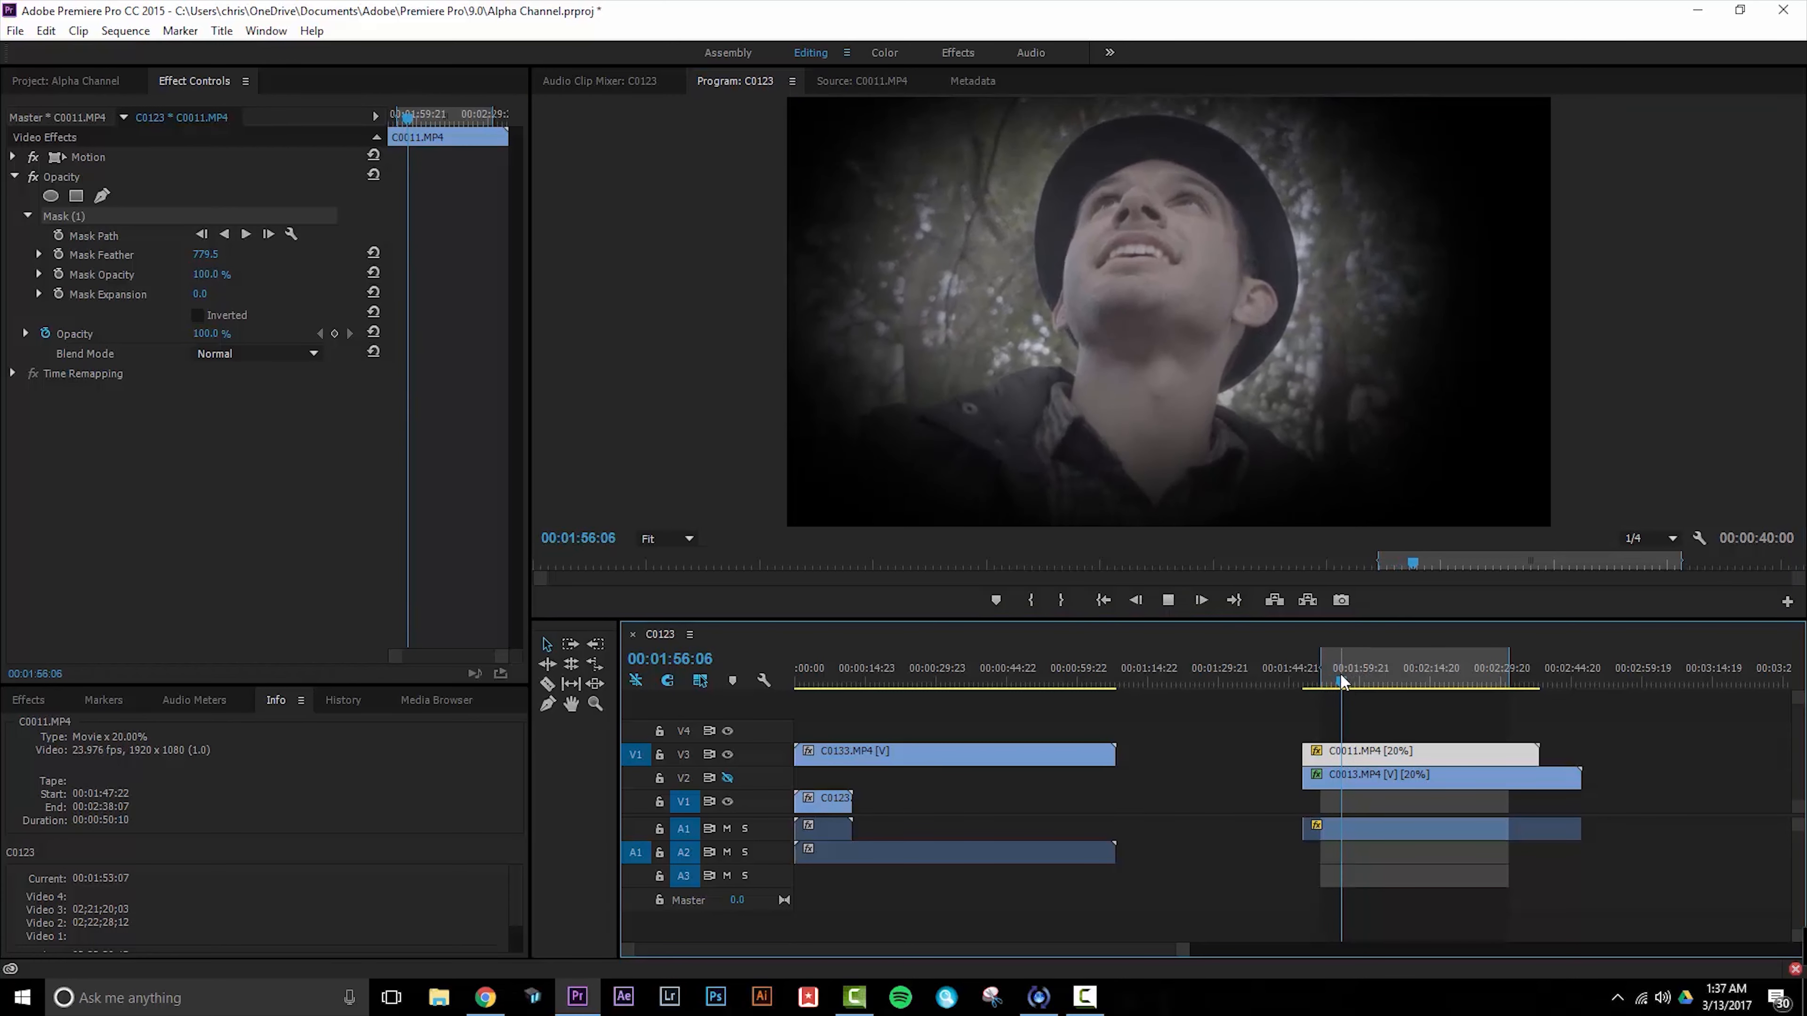
pyautogui.press('space')
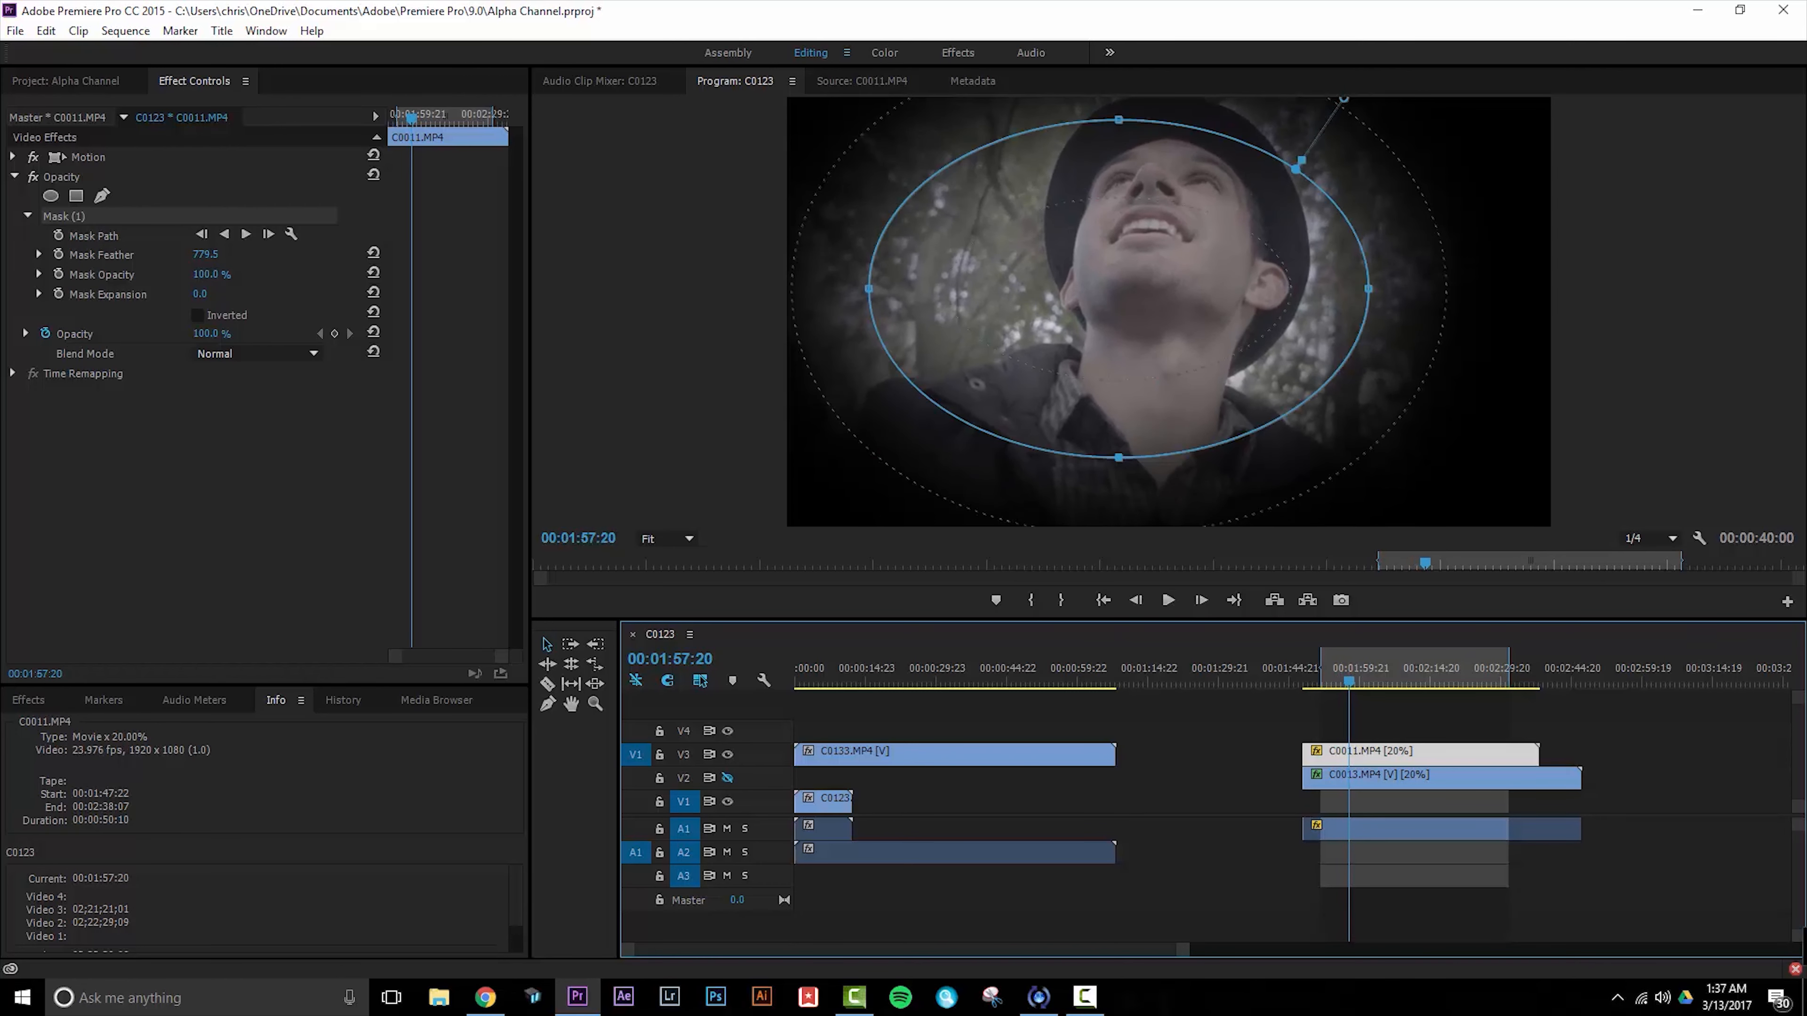
# Step: Show track V2 and play the masked clip over the C0013 background from about 00:01:54
pyautogui.click(729, 777)
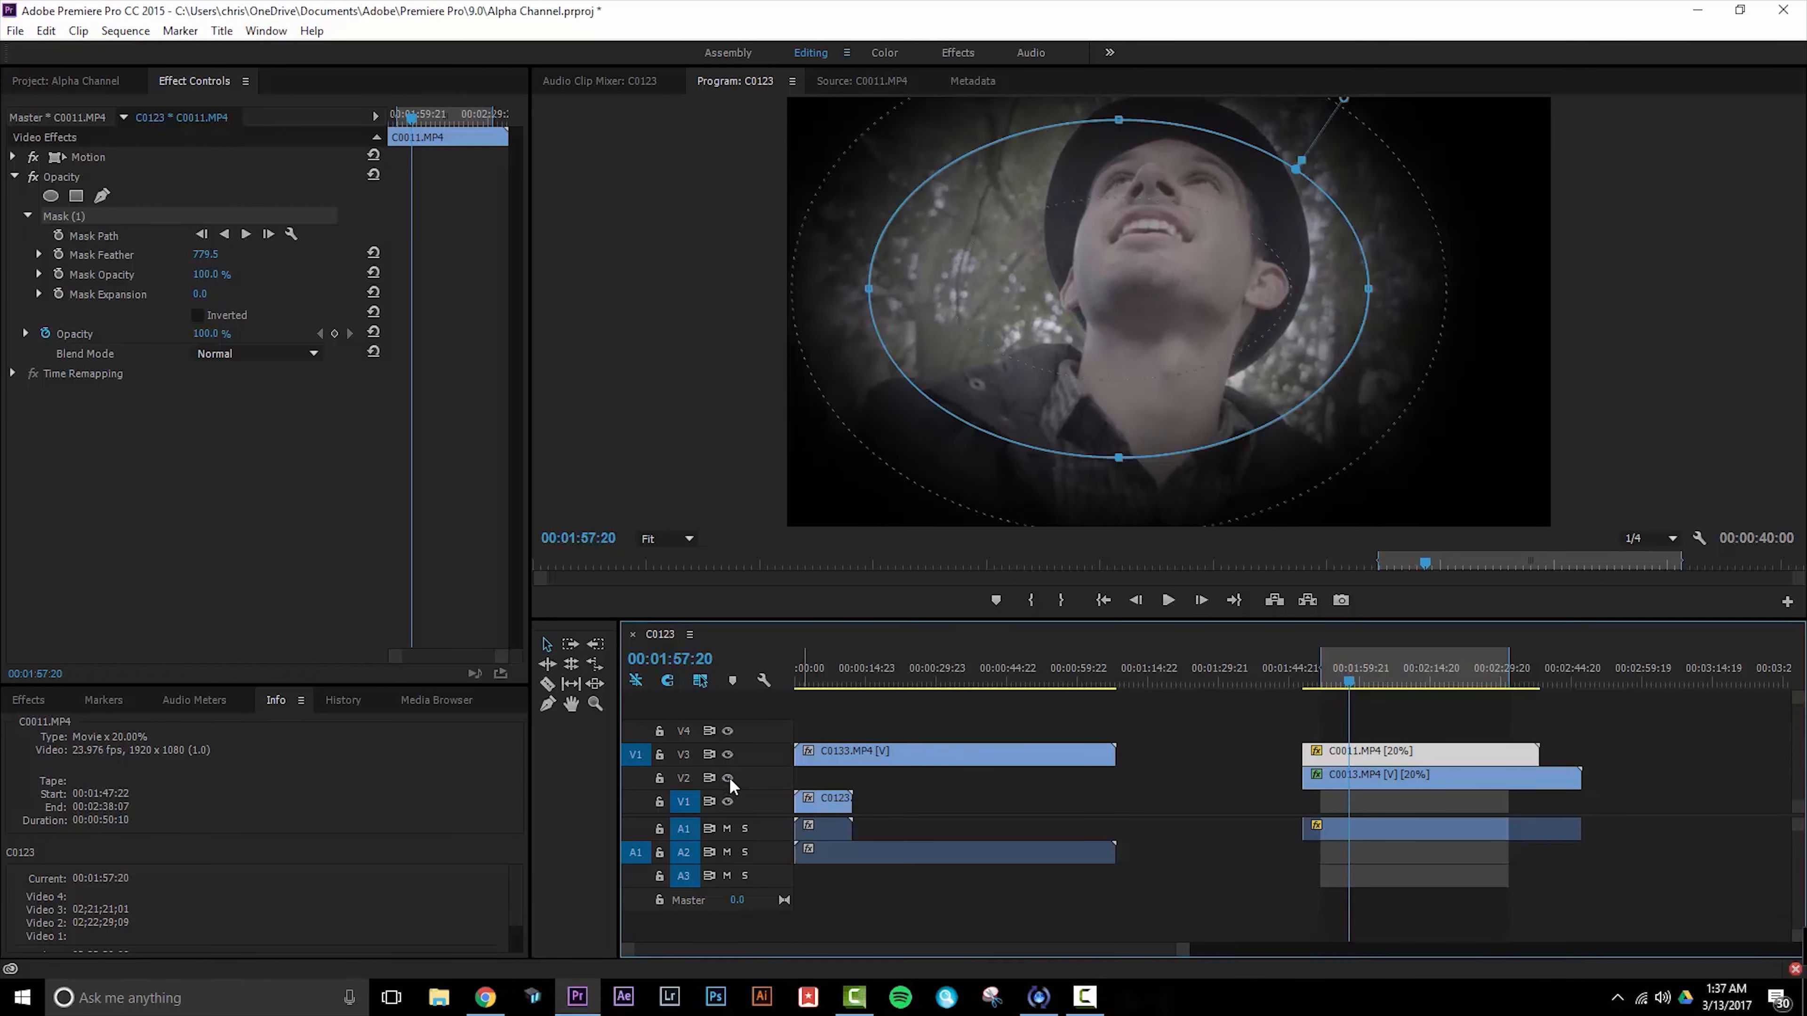
pyautogui.click(1349, 682)
pyautogui.moveTo(1349, 682); pyautogui.dragTo(1334, 682)
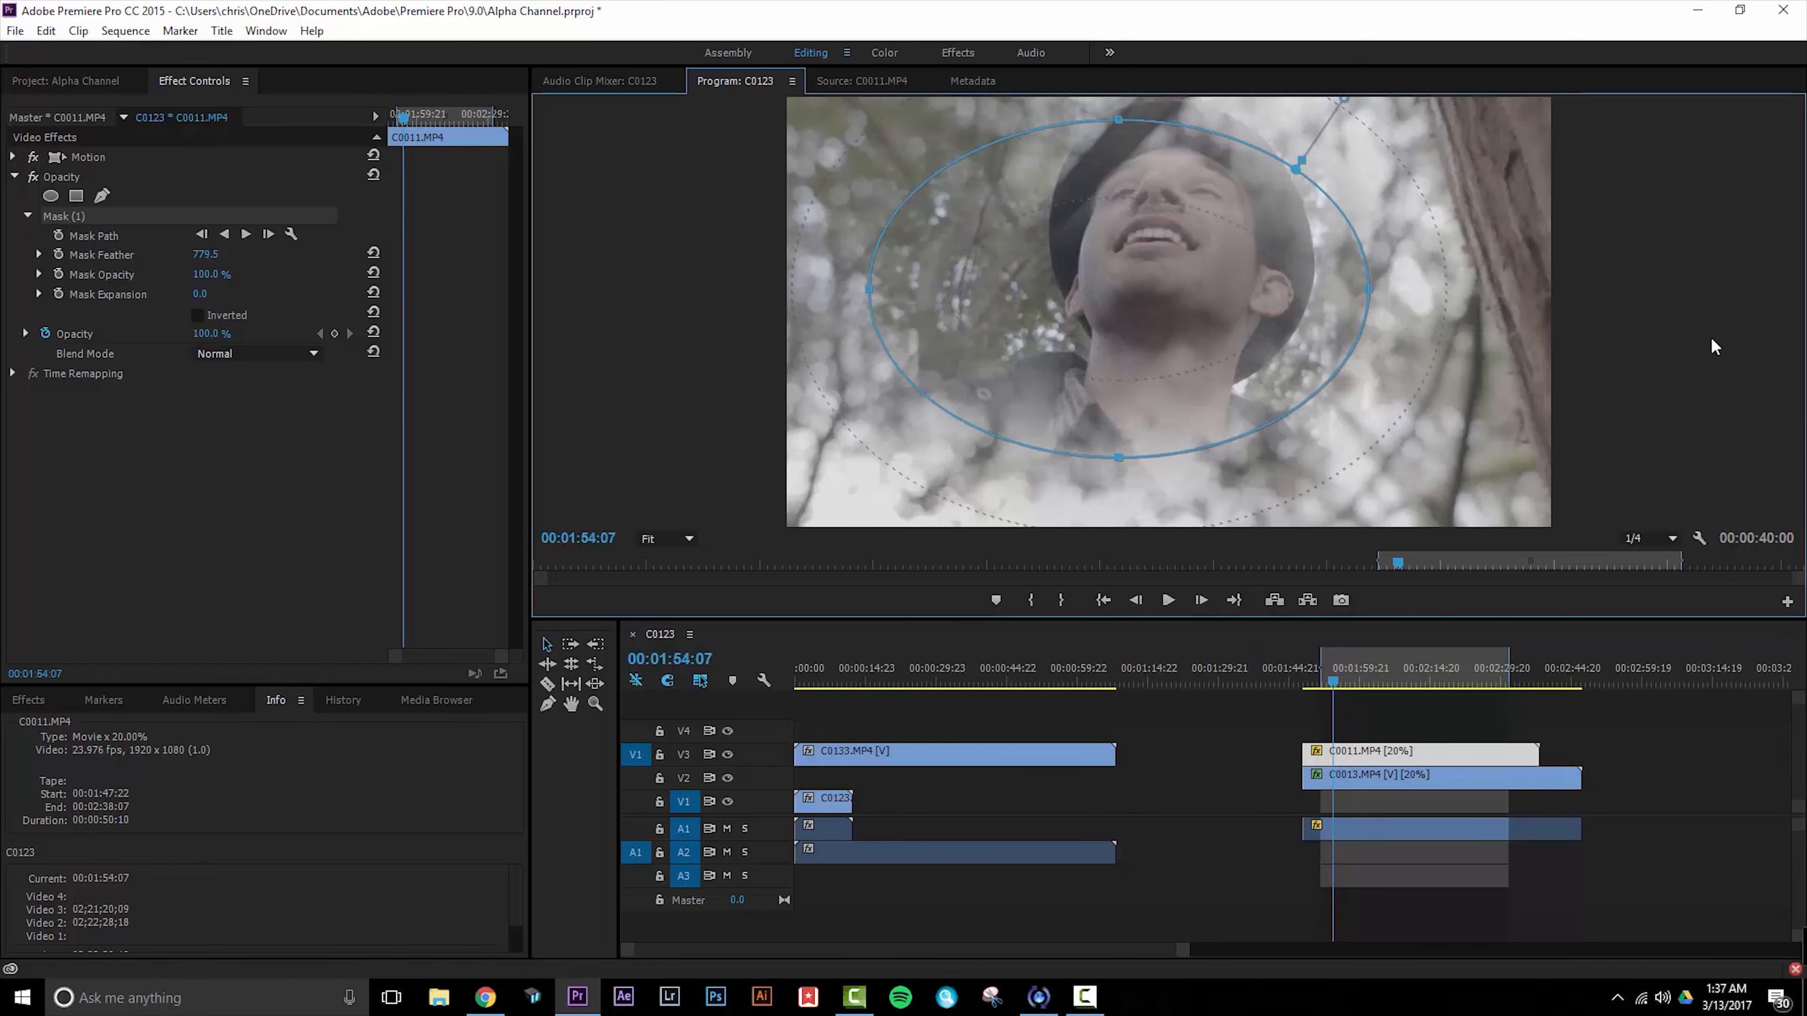
pyautogui.press('space')
pyautogui.click(128, 532)
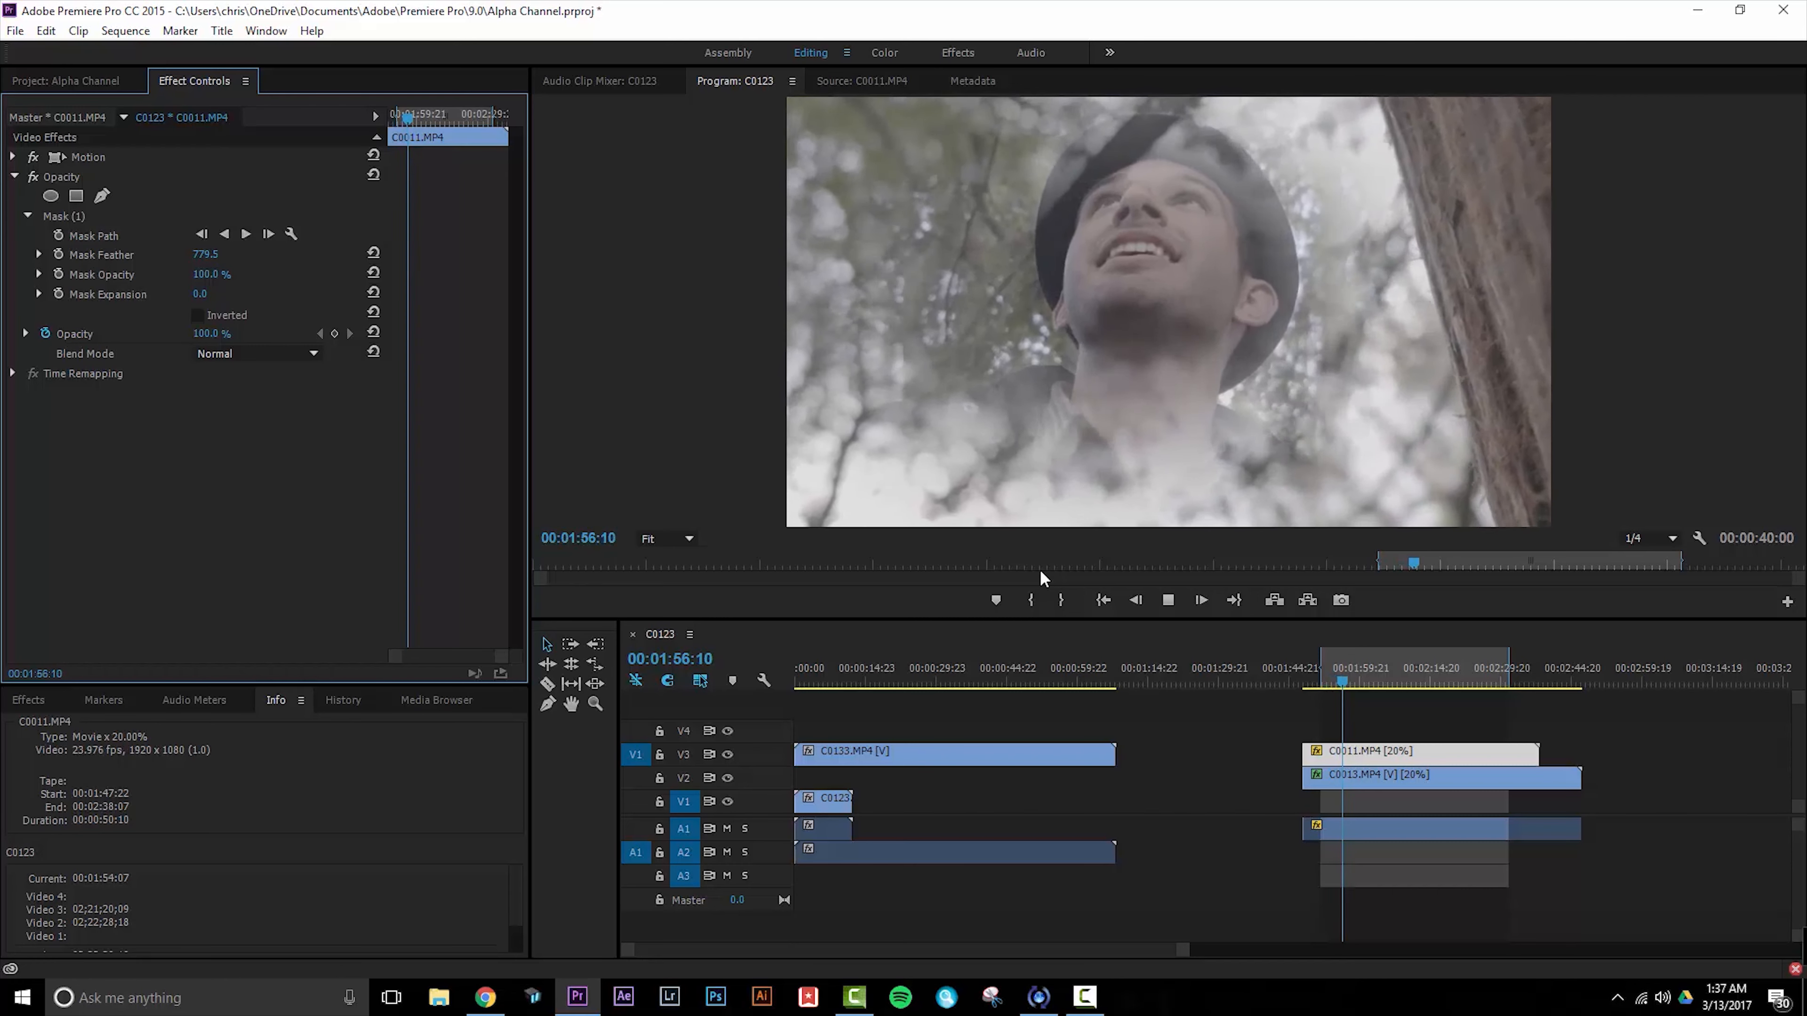
pyautogui.press('space')
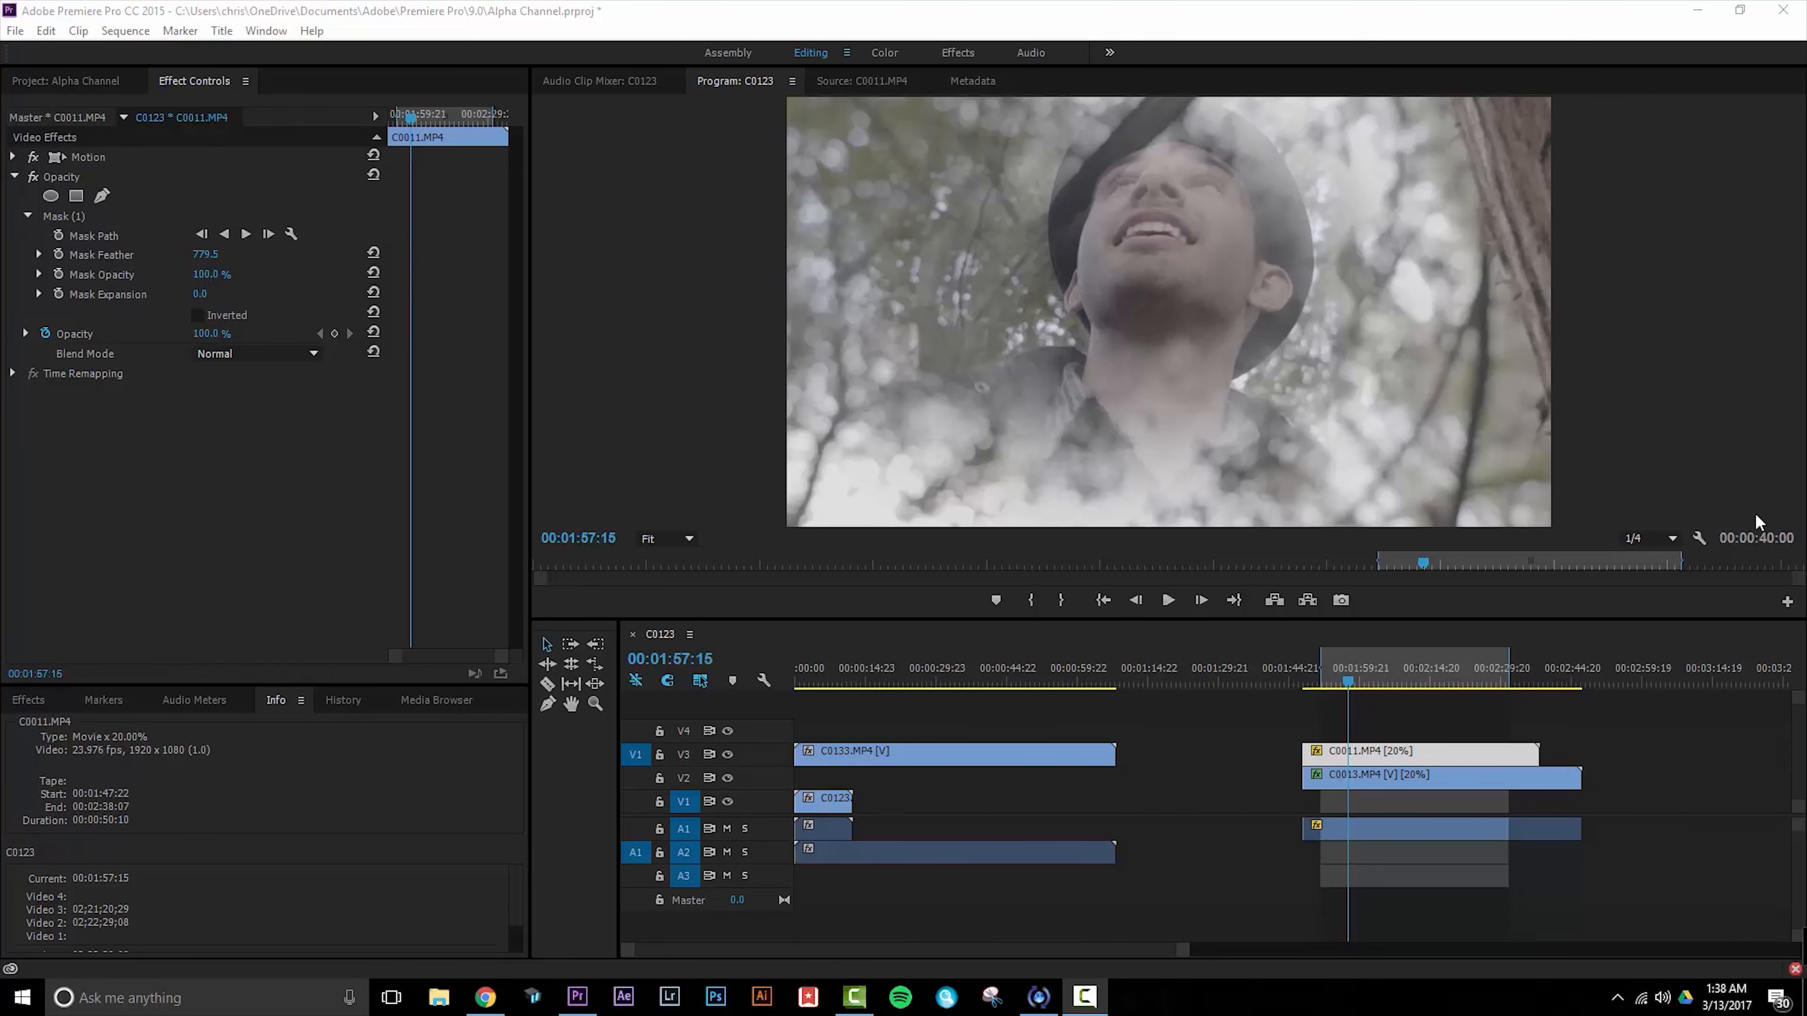
# Step: Select the C0011 clip on V3 and hide the background track V2
pyautogui.click(1424, 727)
pyautogui.click(1360, 753)
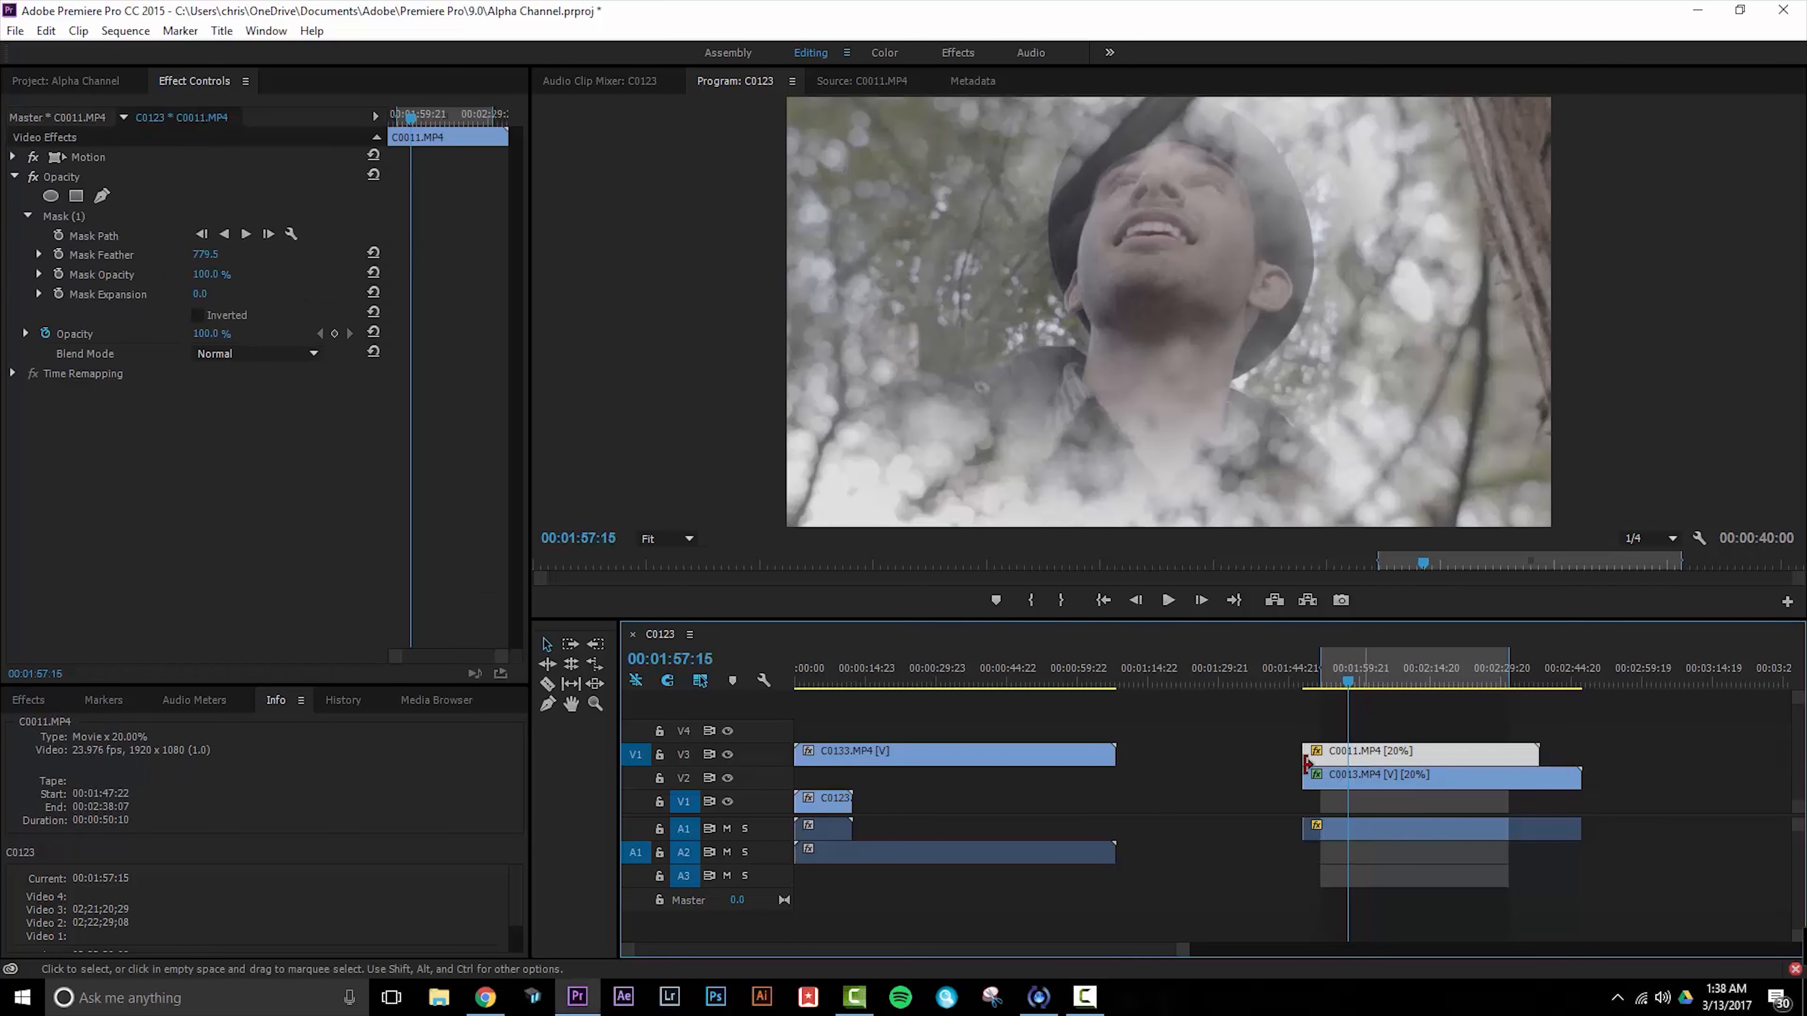
pyautogui.click(727, 779)
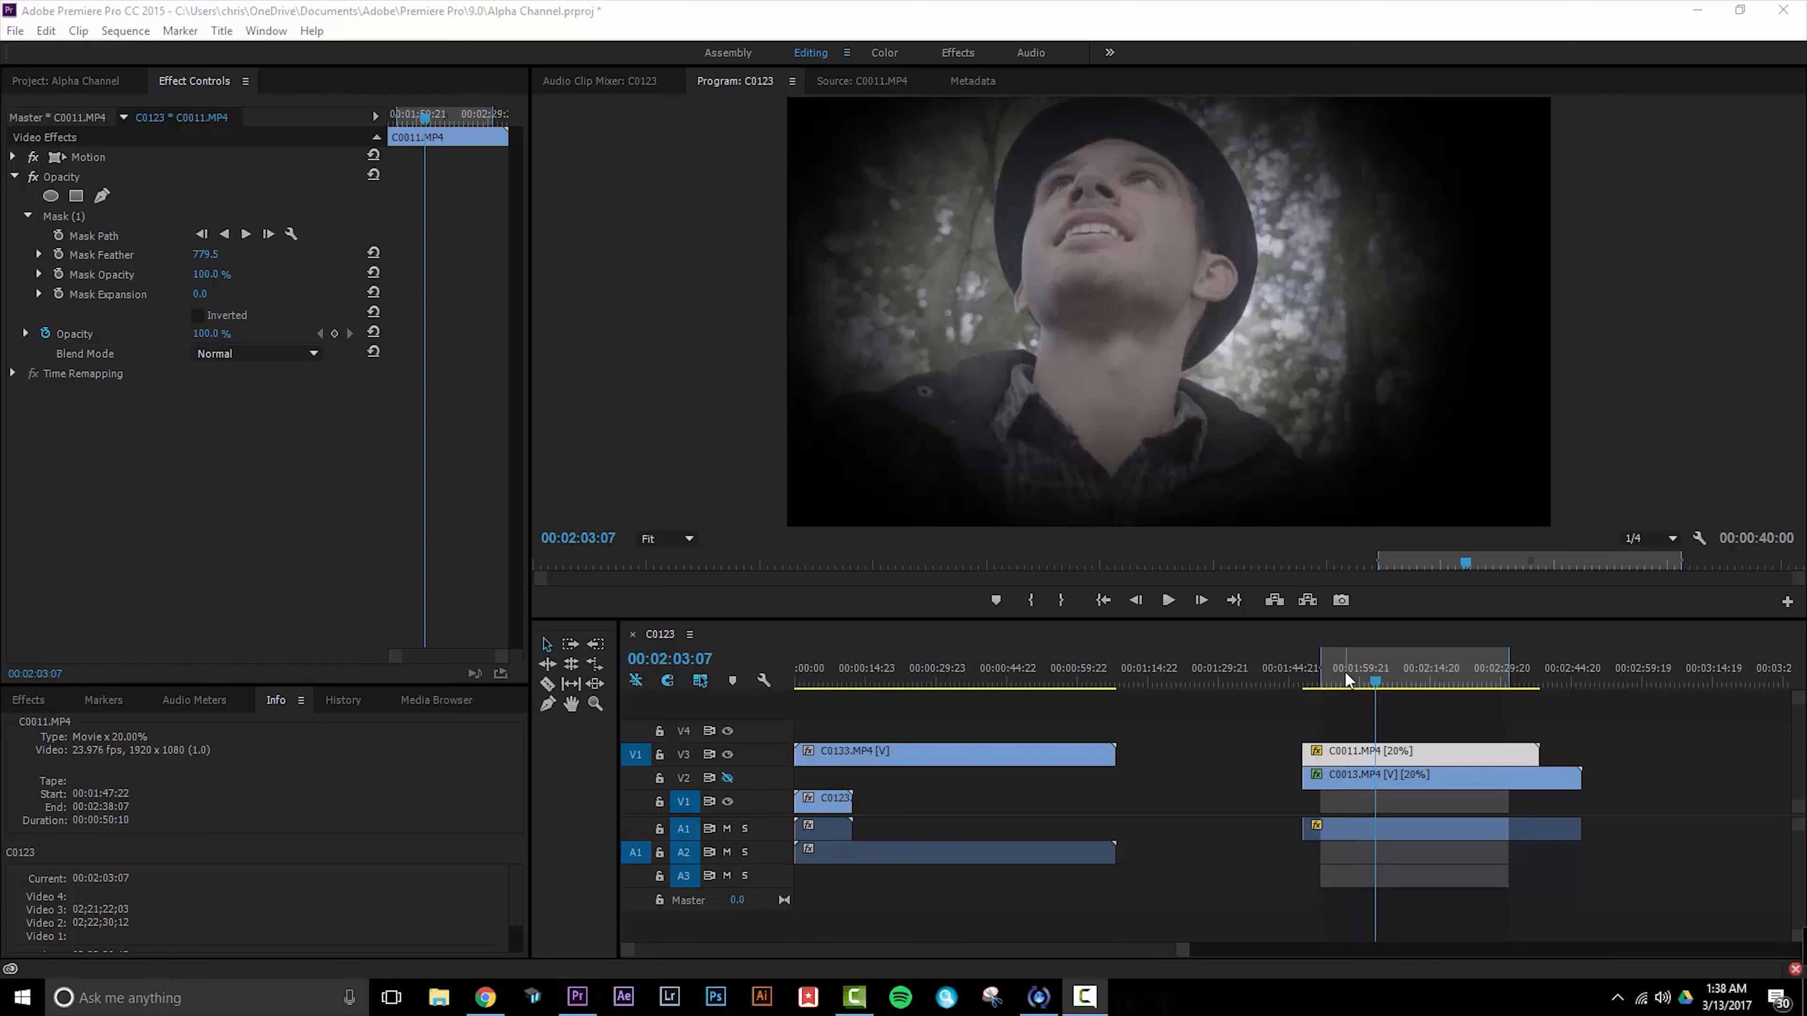
# Step: Mark the sequence's In point at 00:01:49:07 and its Out point at 00:02:28:20
pyautogui.moveTo(1343, 676); pyautogui.dragTo(1310, 671)
pyautogui.rightClick(1312, 673)
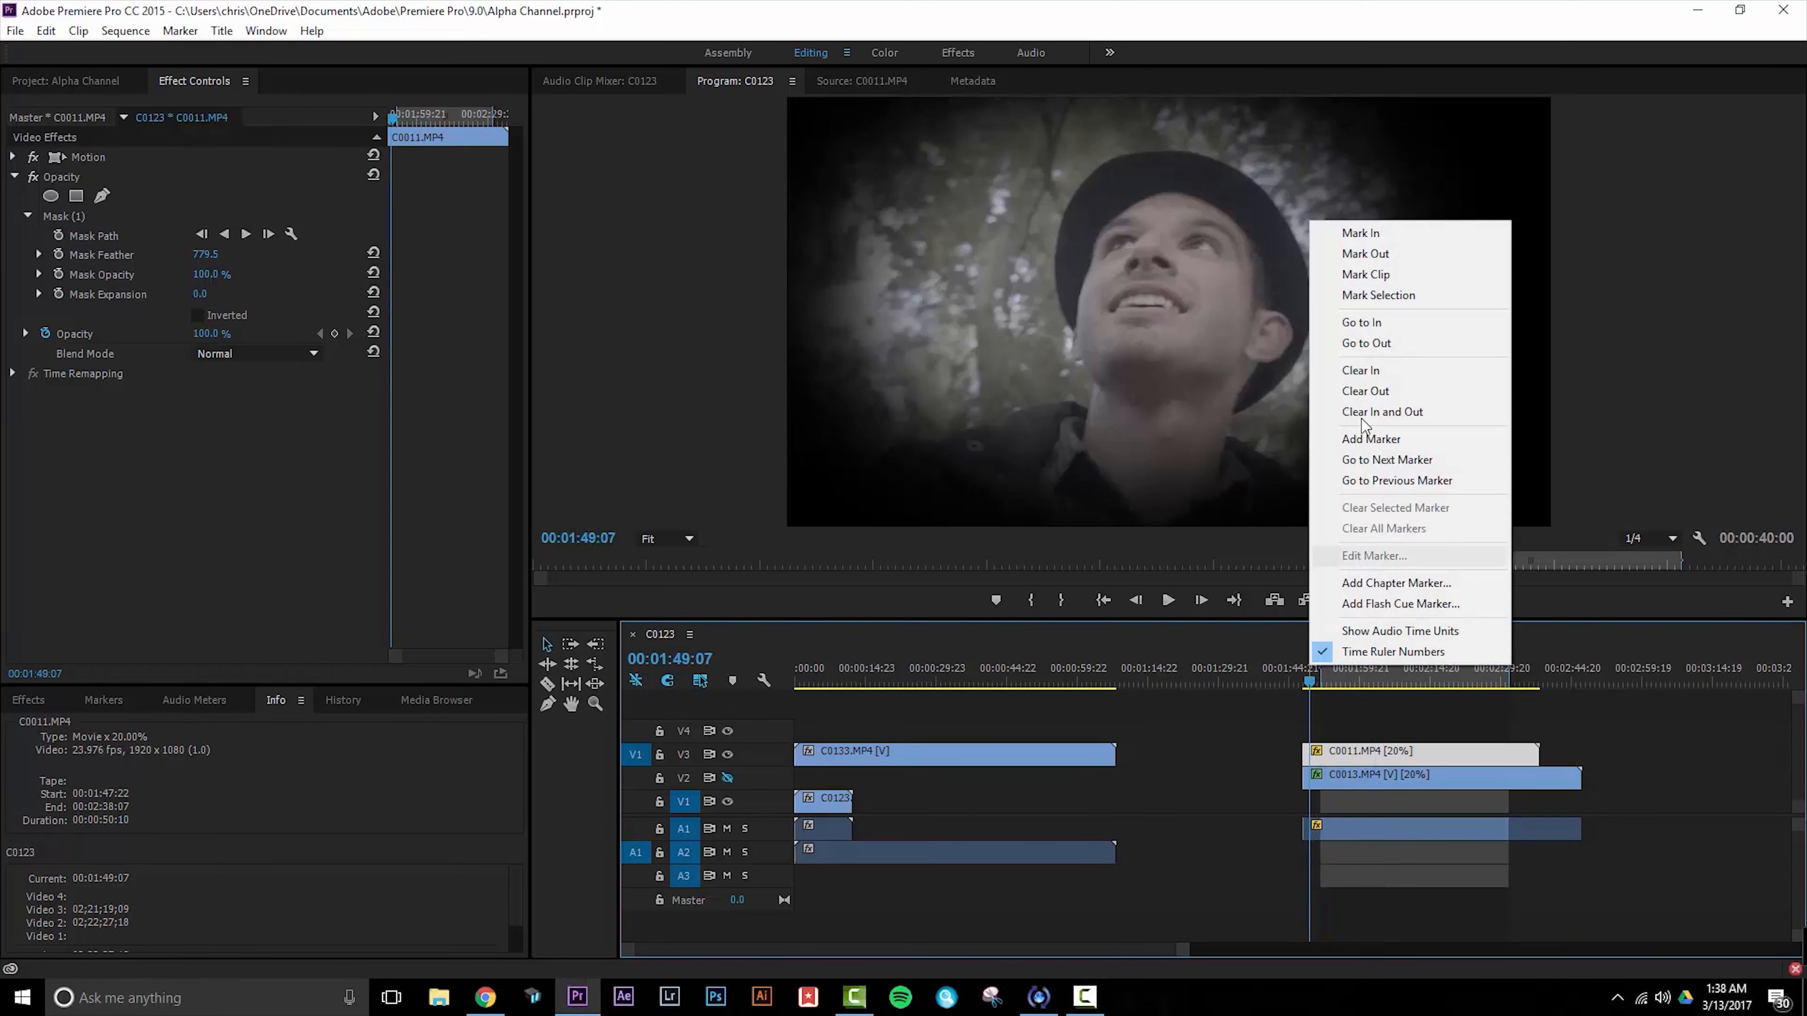
pyautogui.click(1373, 233)
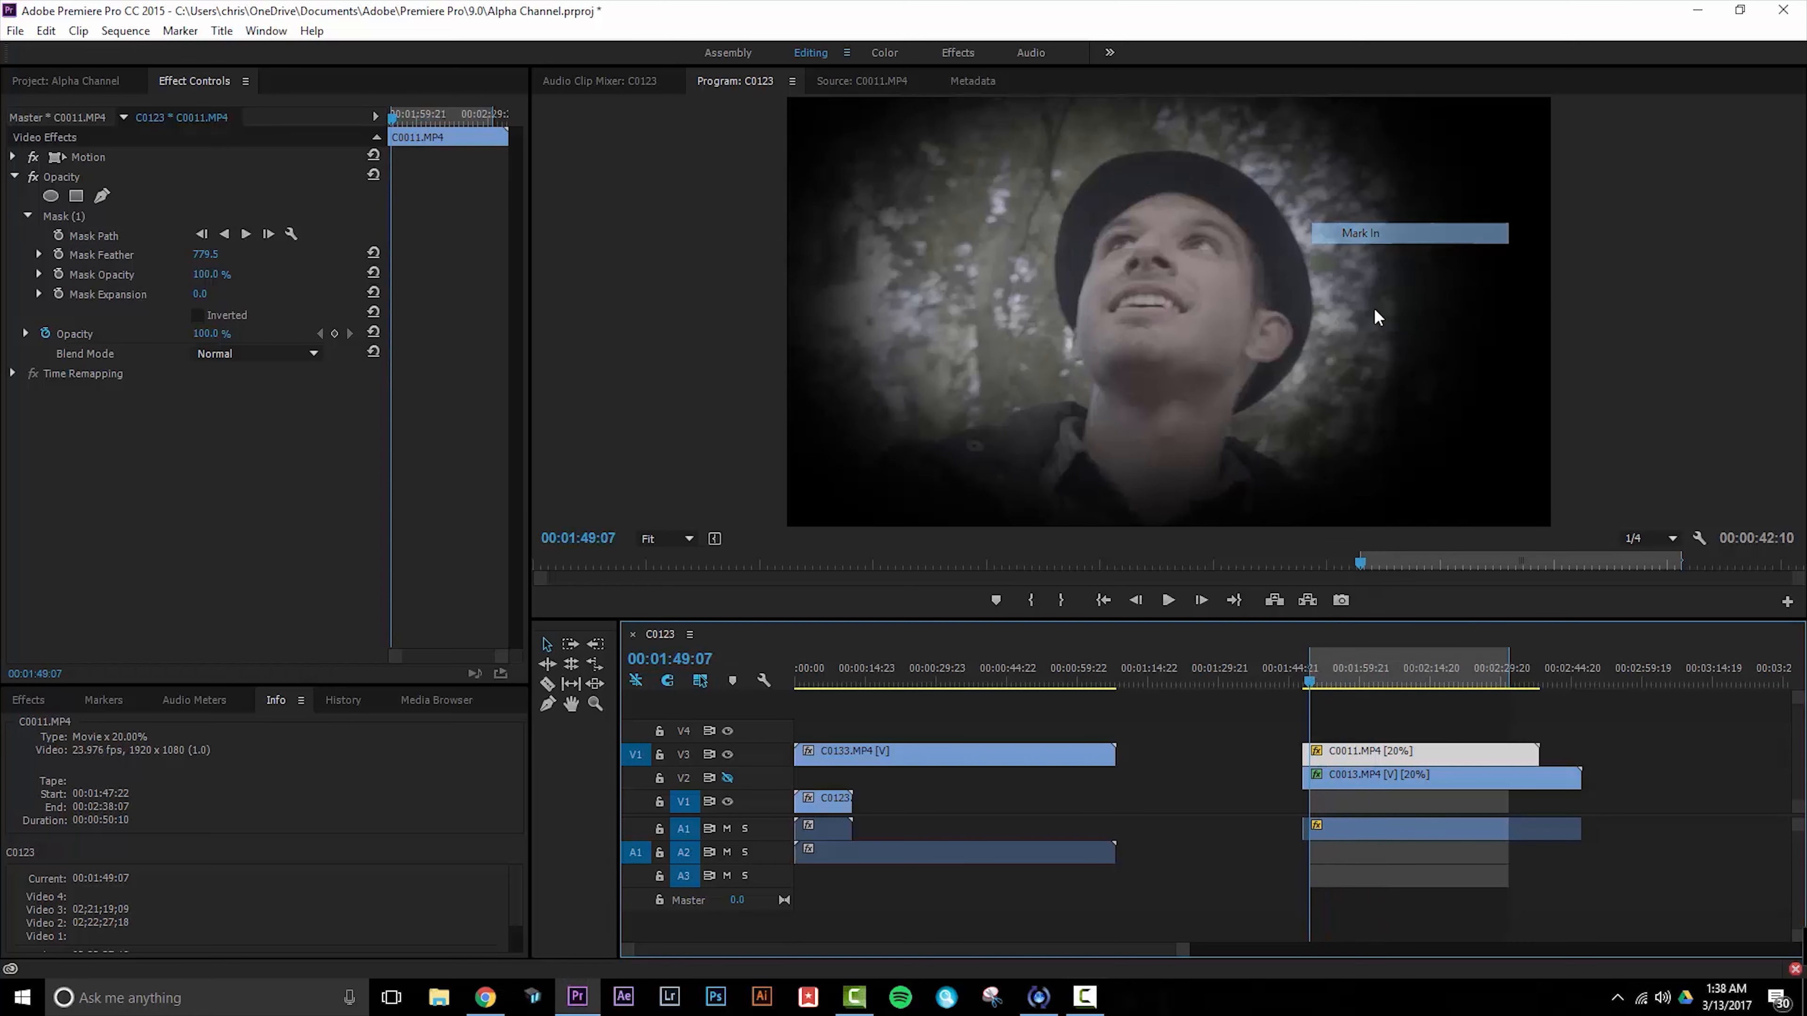
pyautogui.moveTo(1481, 676); pyautogui.dragTo(1494, 674)
pyautogui.rightClick(1490, 672)
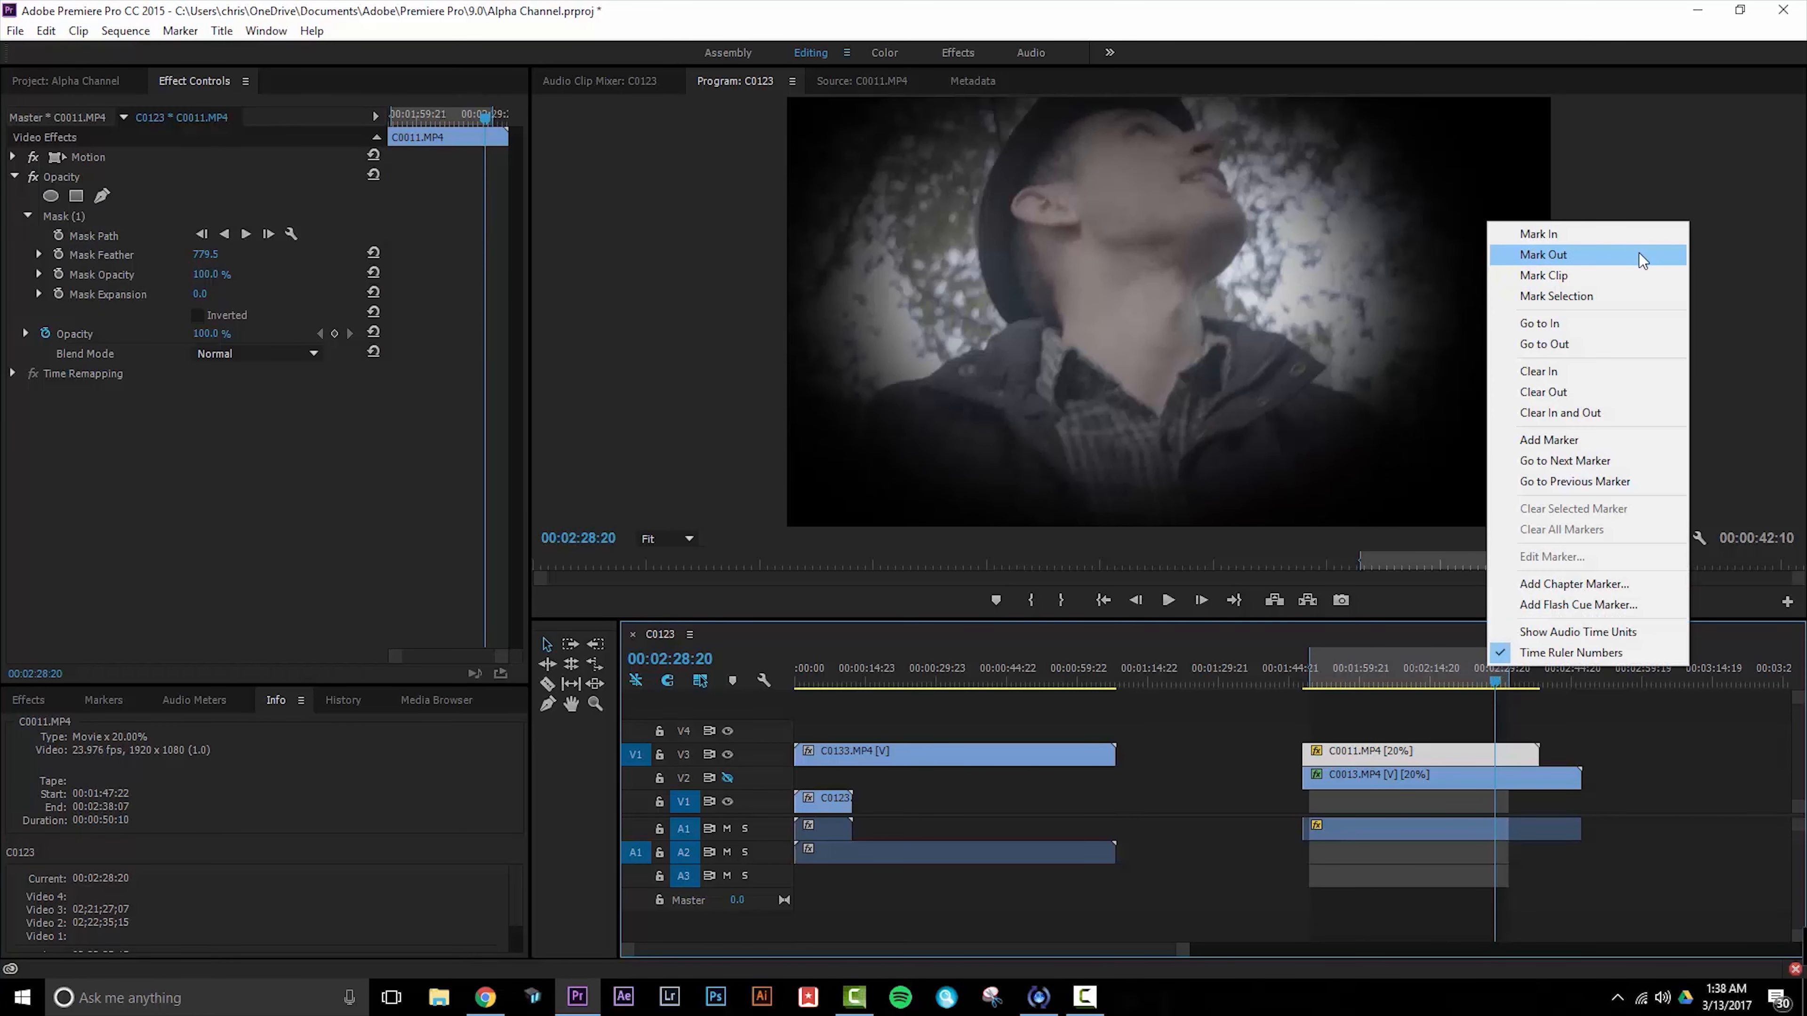
pyautogui.click(1640, 256)
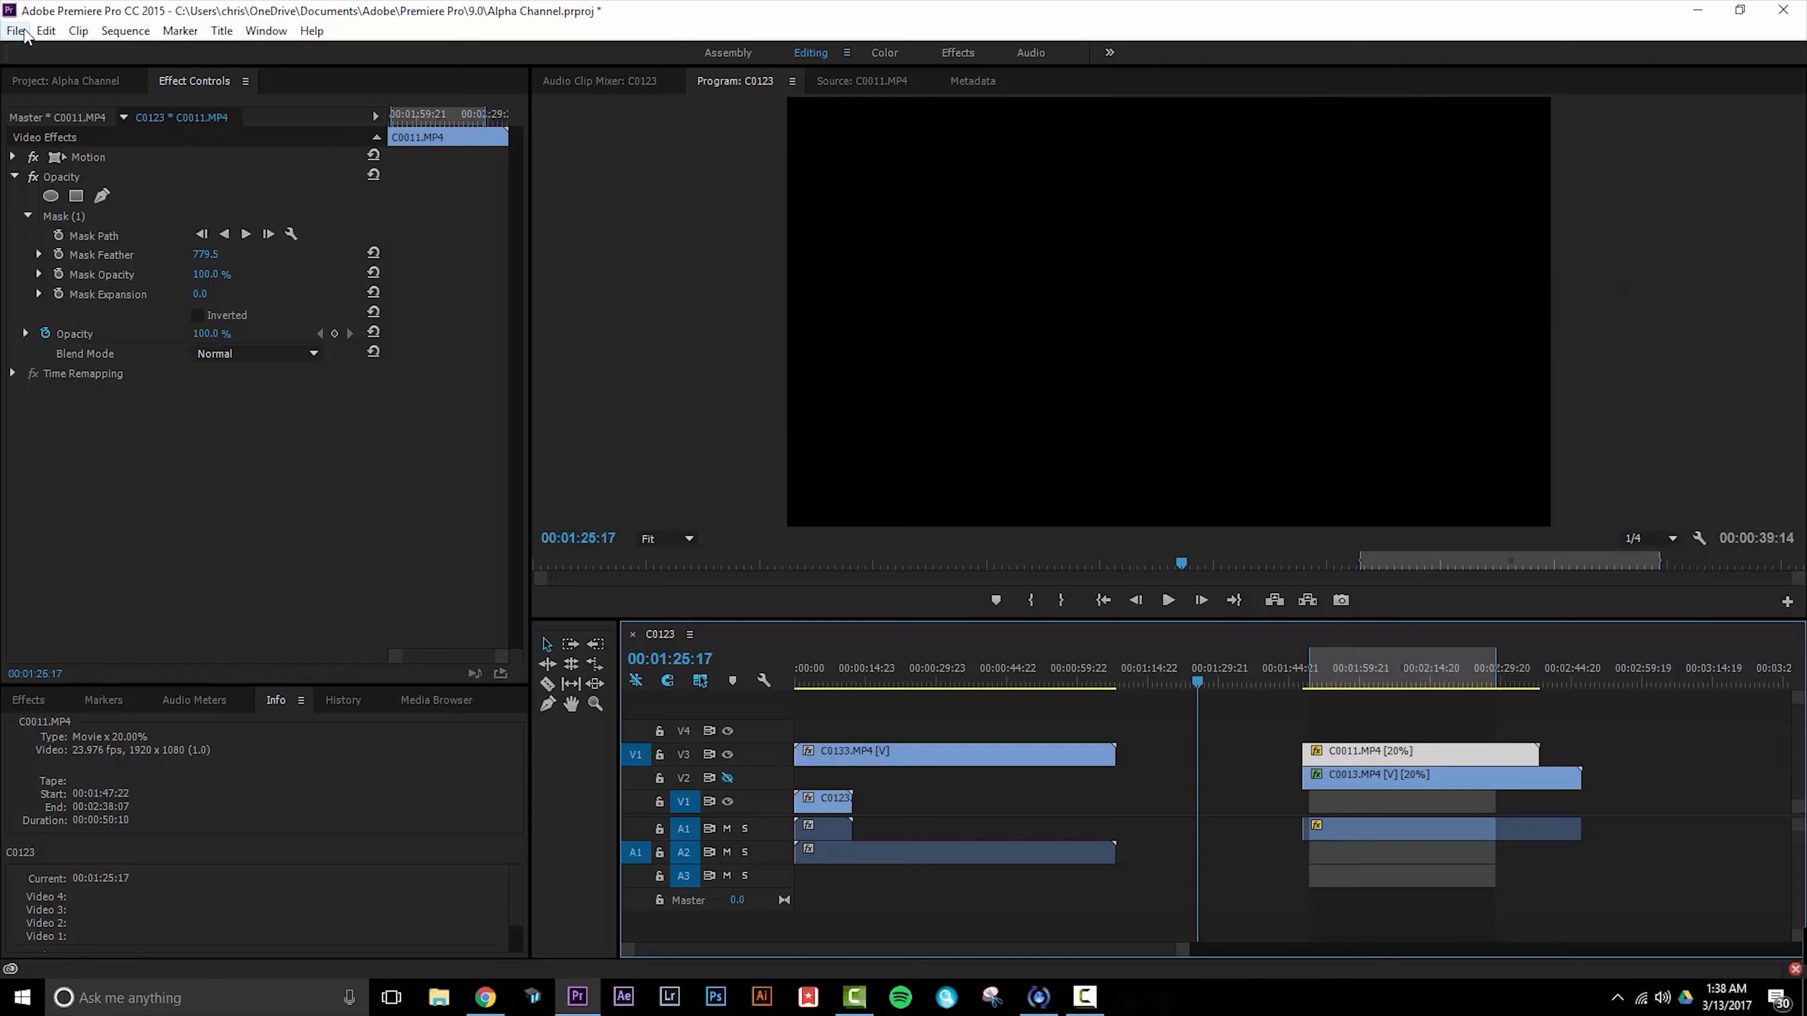
# Step: Open the media export settings, choose the AVI format and name the output file test in the Tutorials folder
pyautogui.click(15, 32)
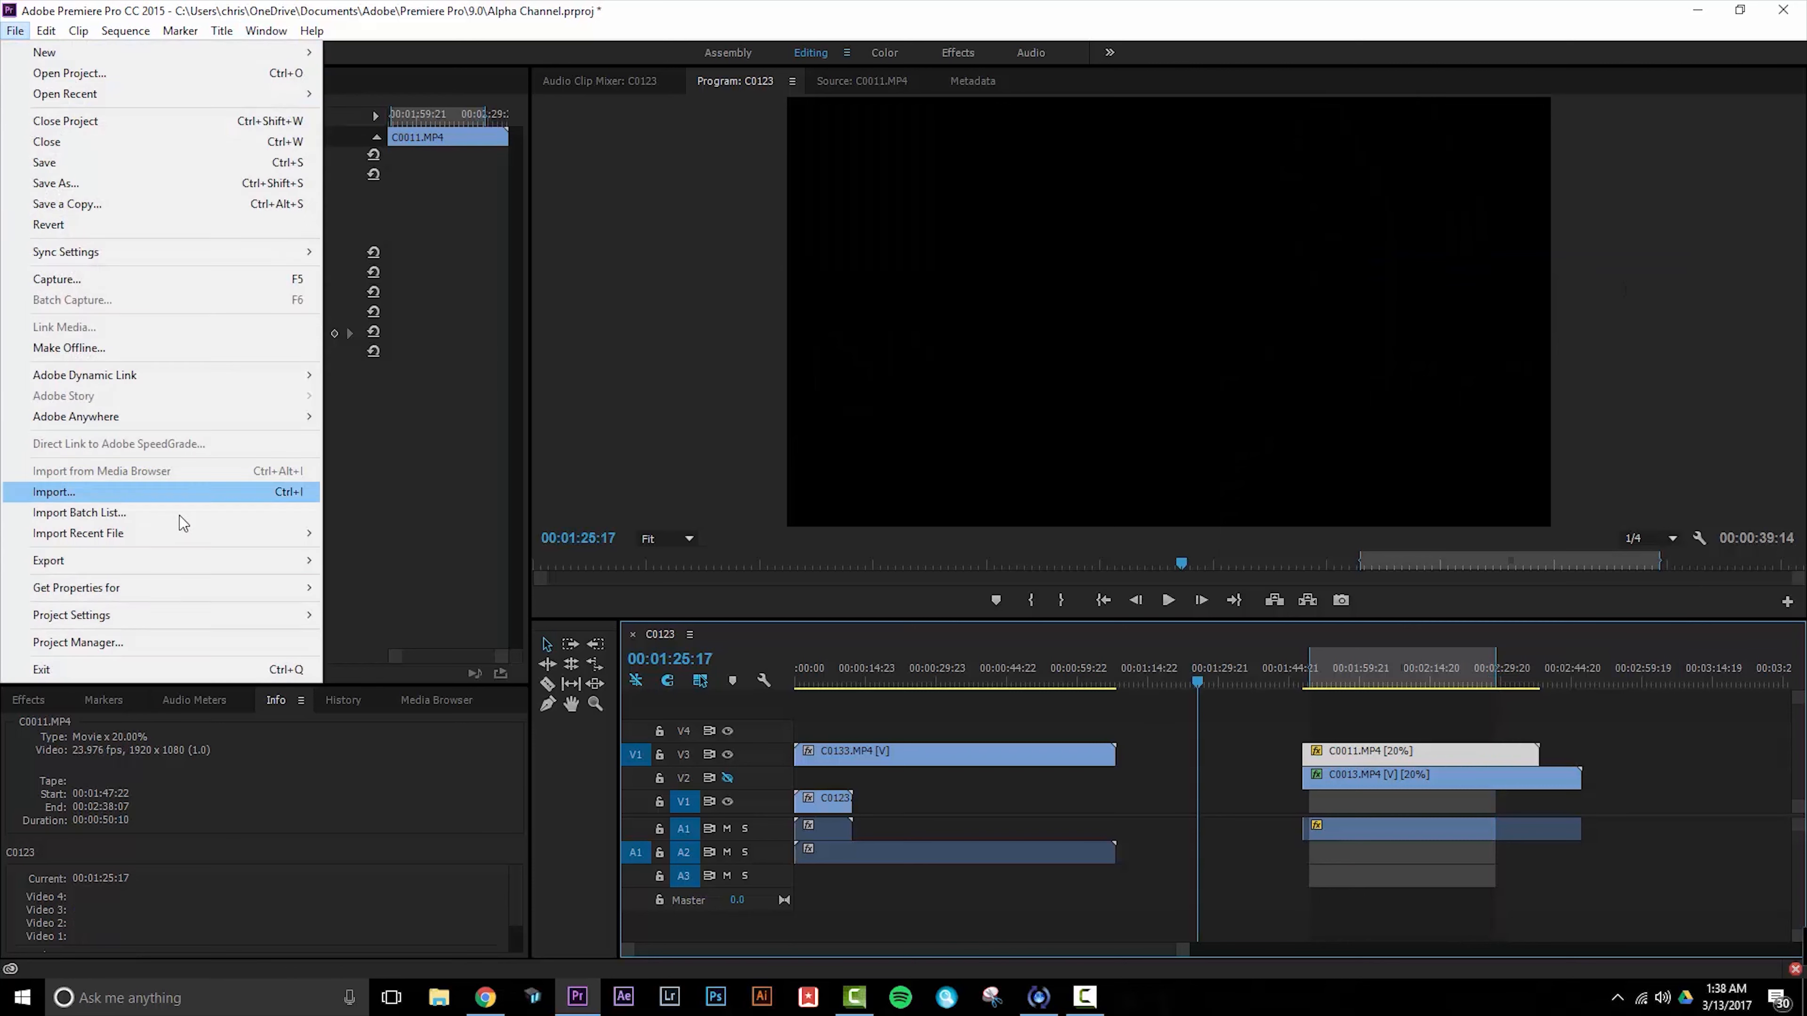
pyautogui.moveTo(190, 566)
pyautogui.click(373, 562)
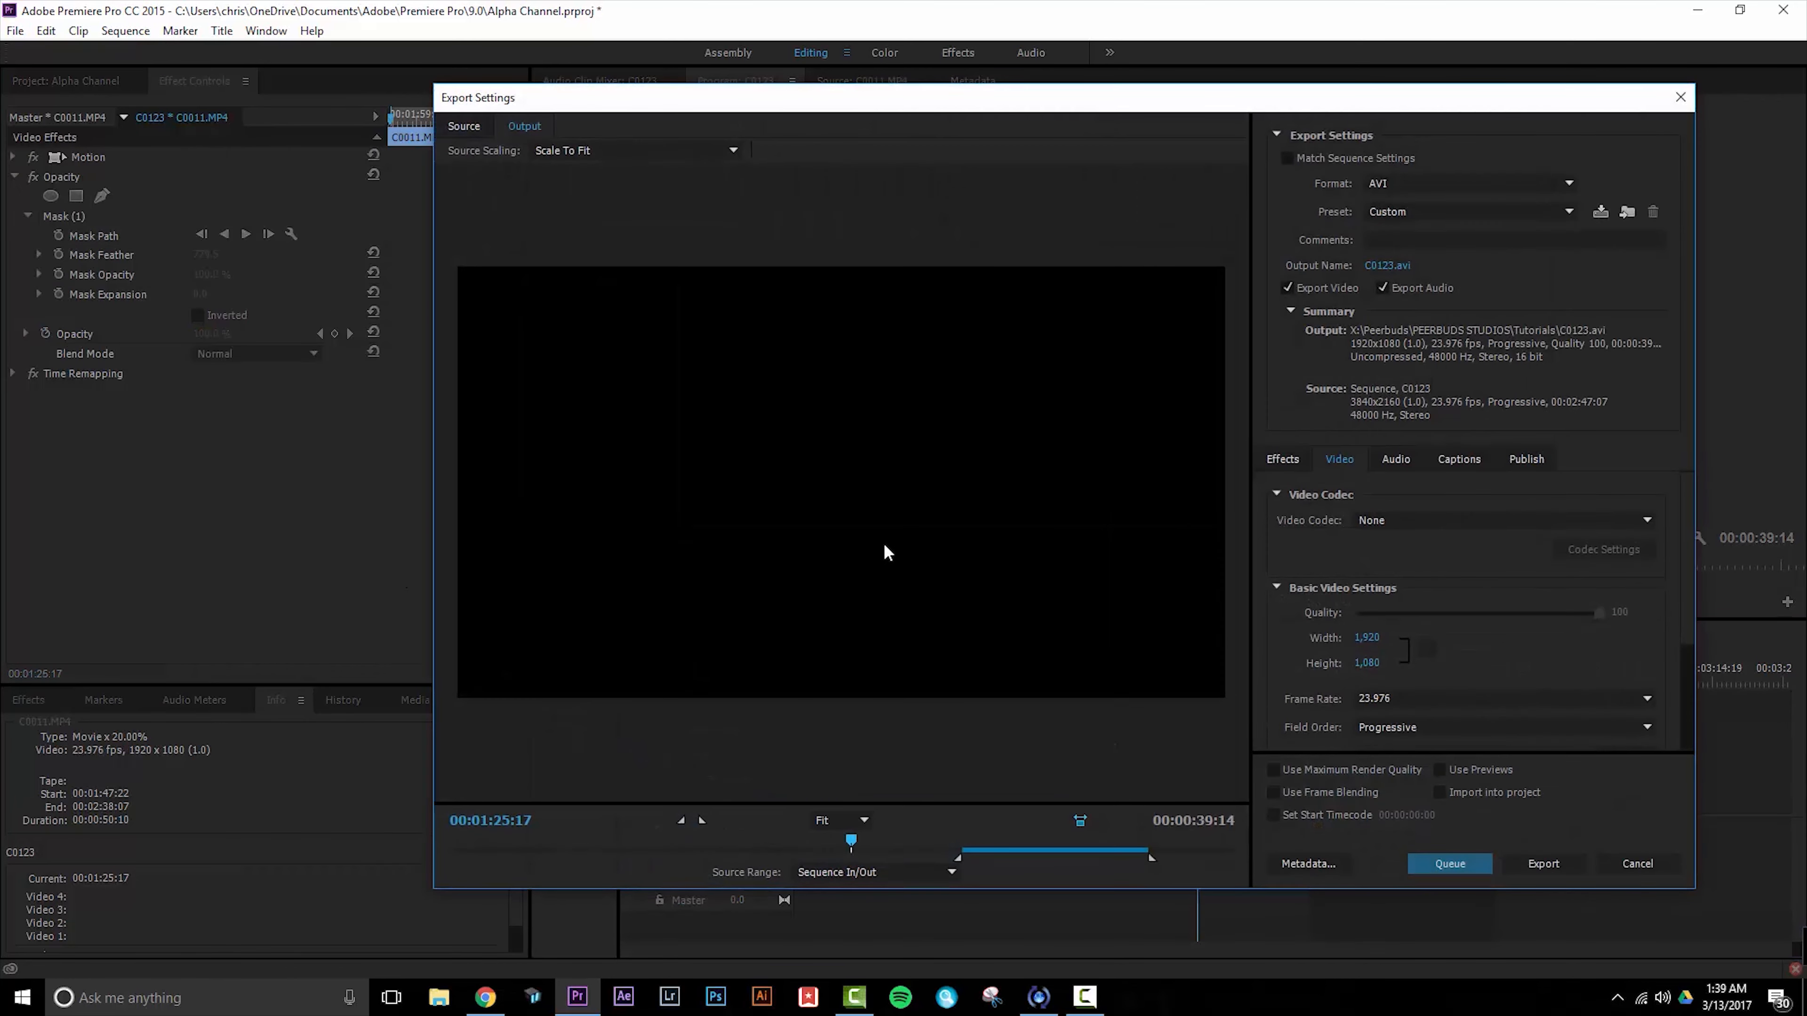
pyautogui.click(1387, 184)
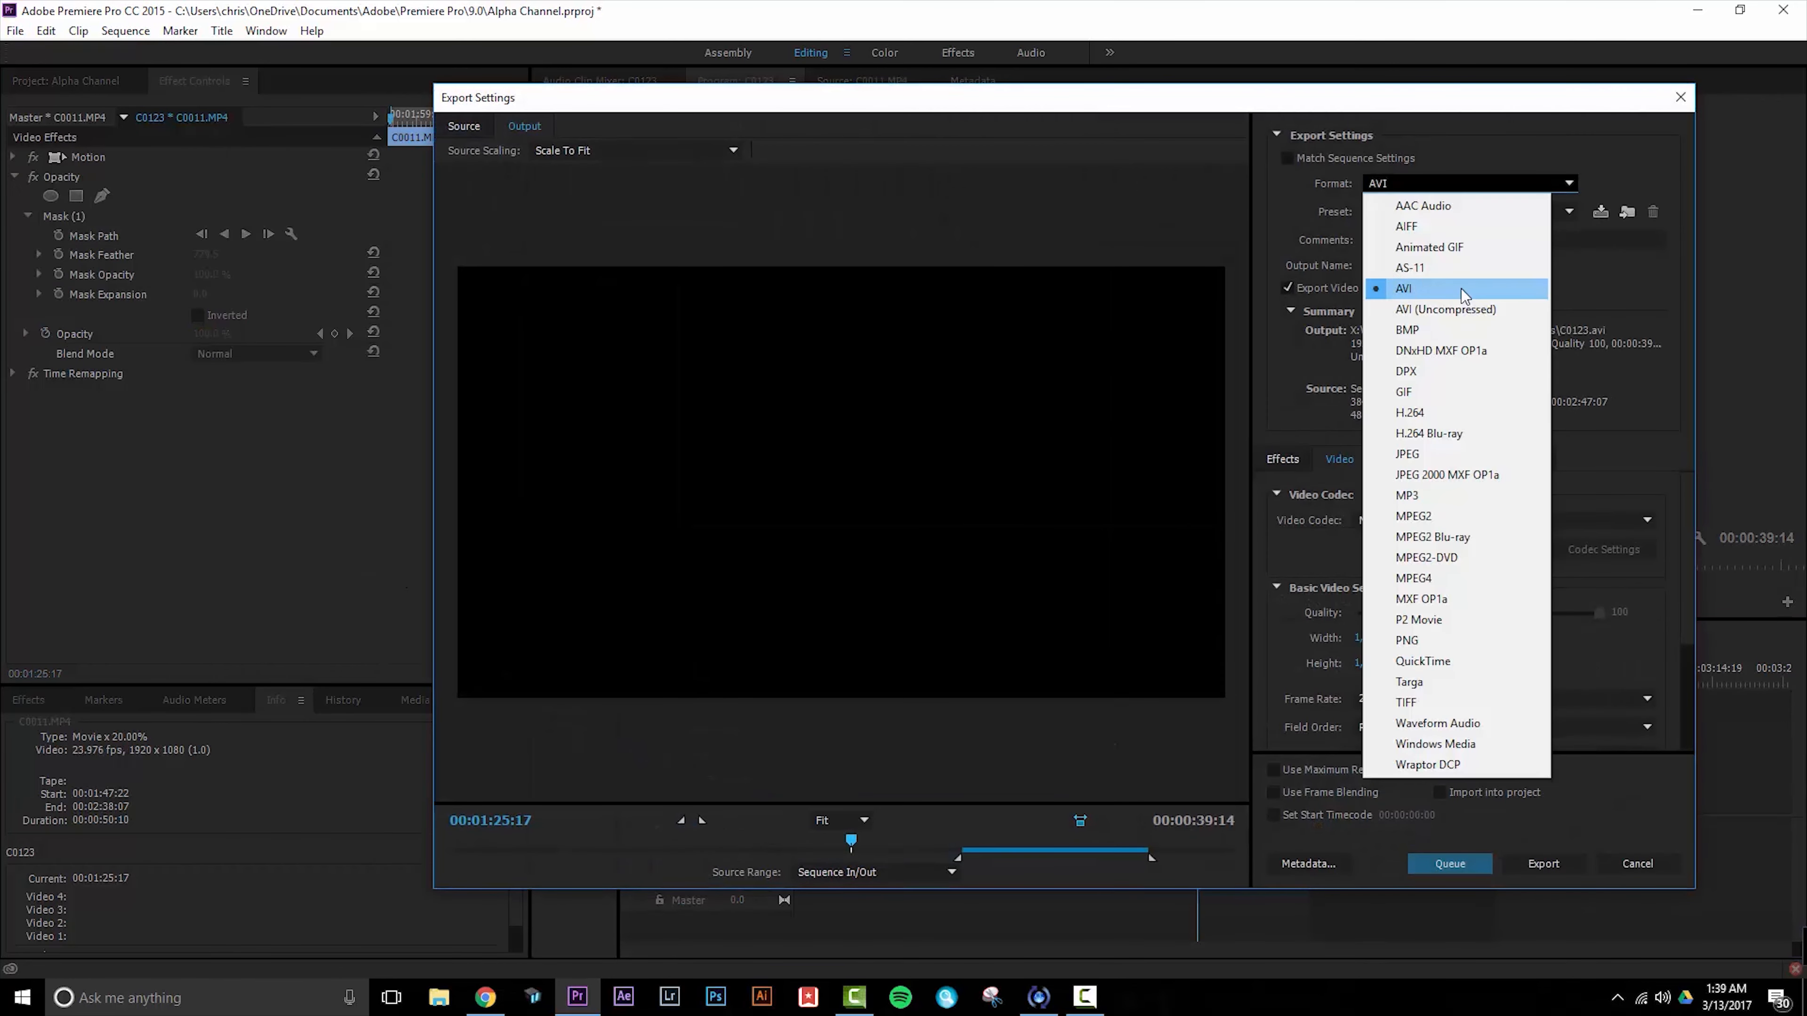
pyautogui.click(1465, 289)
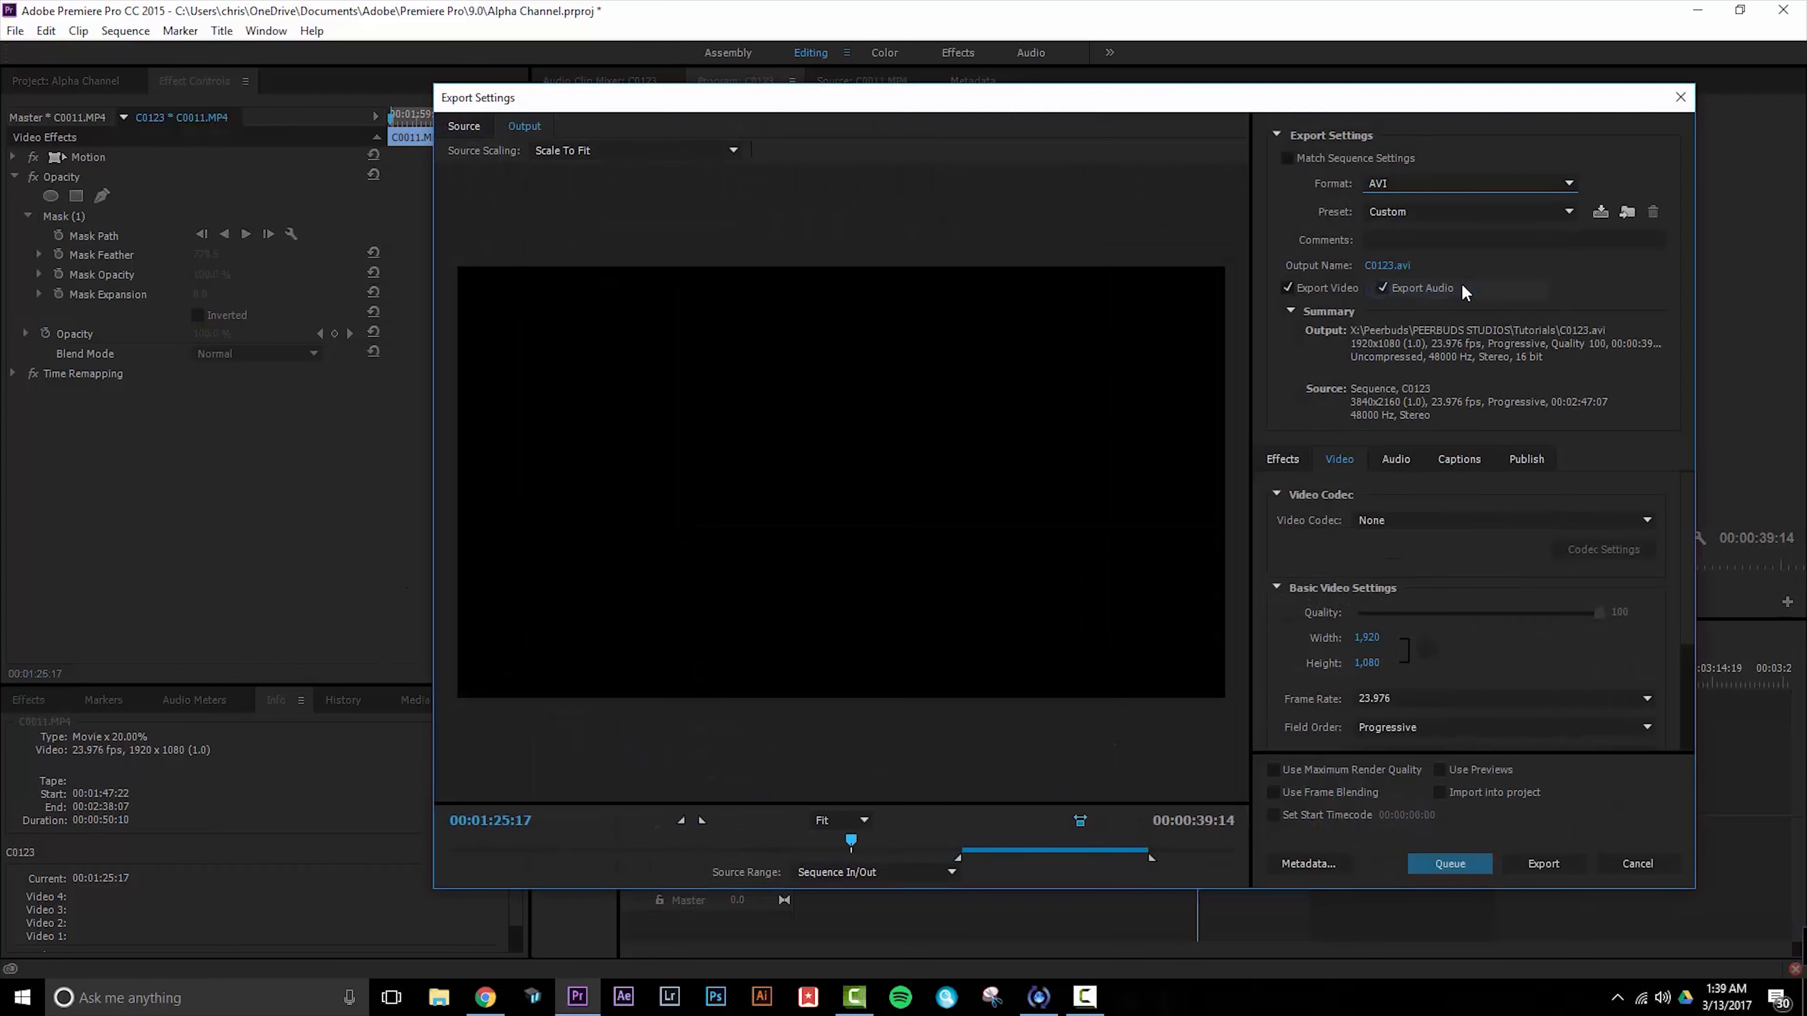
pyautogui.click(1395, 266)
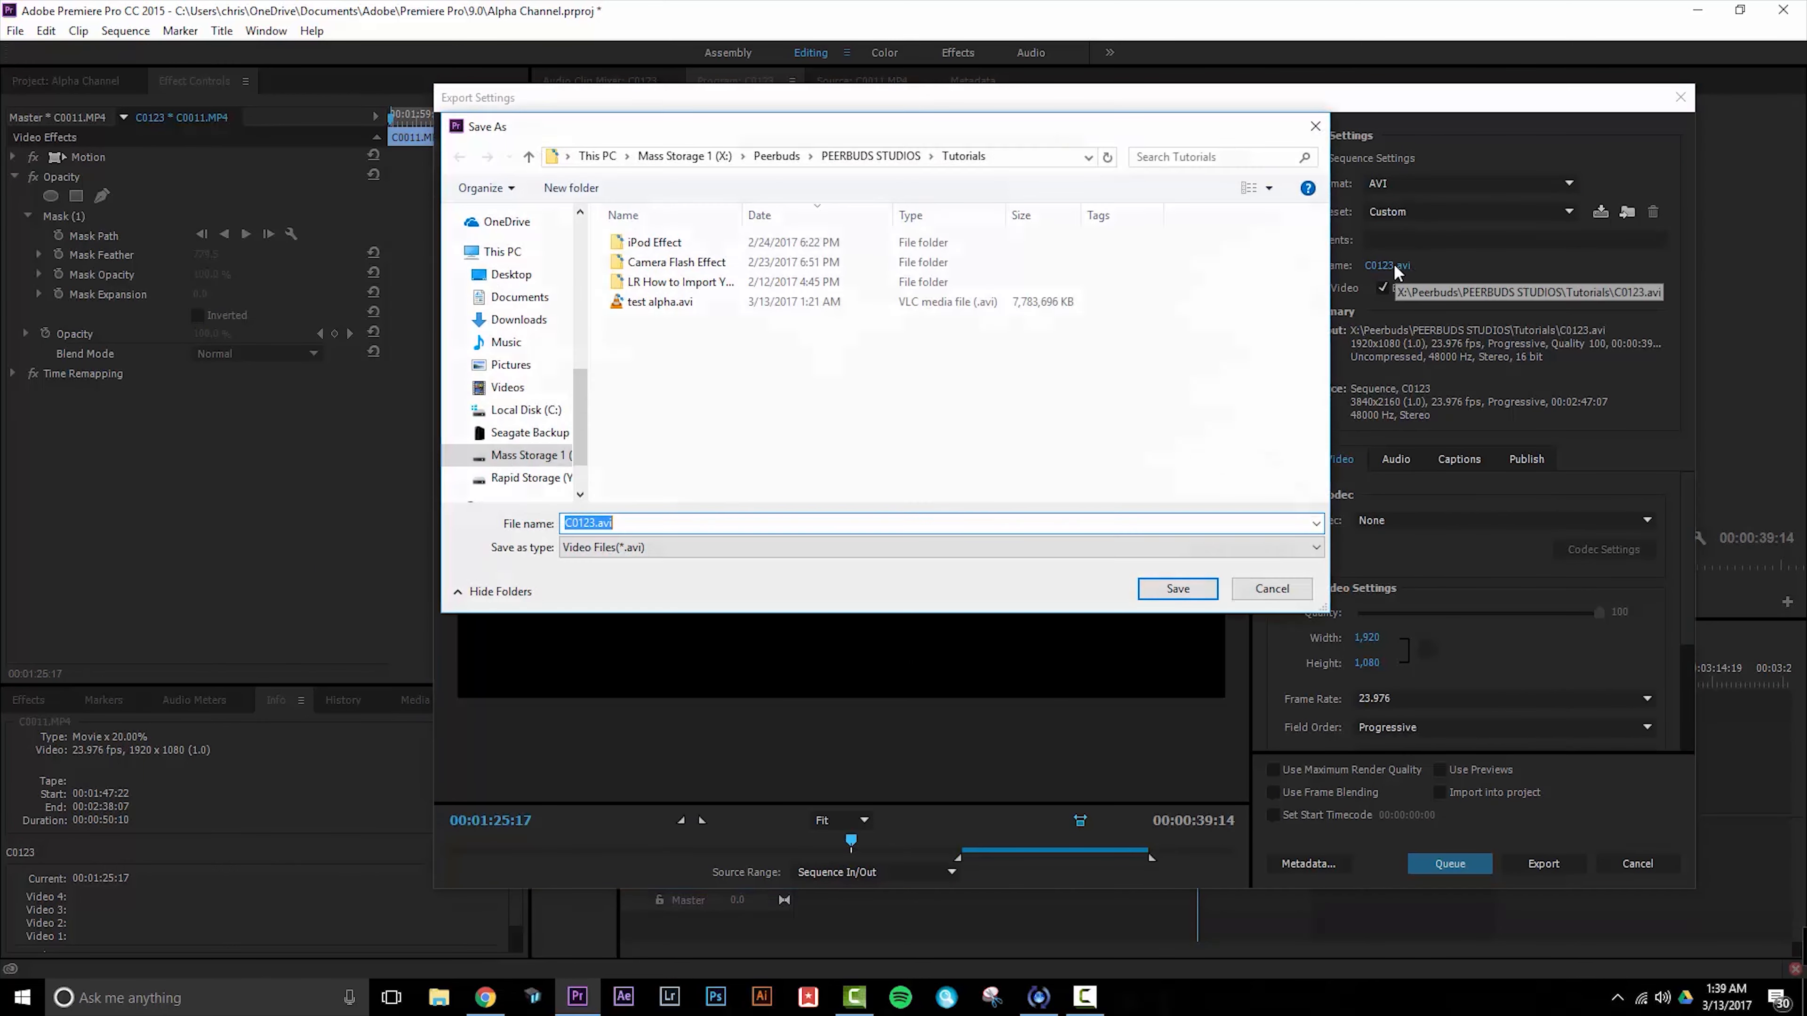
pyautogui.write('test')
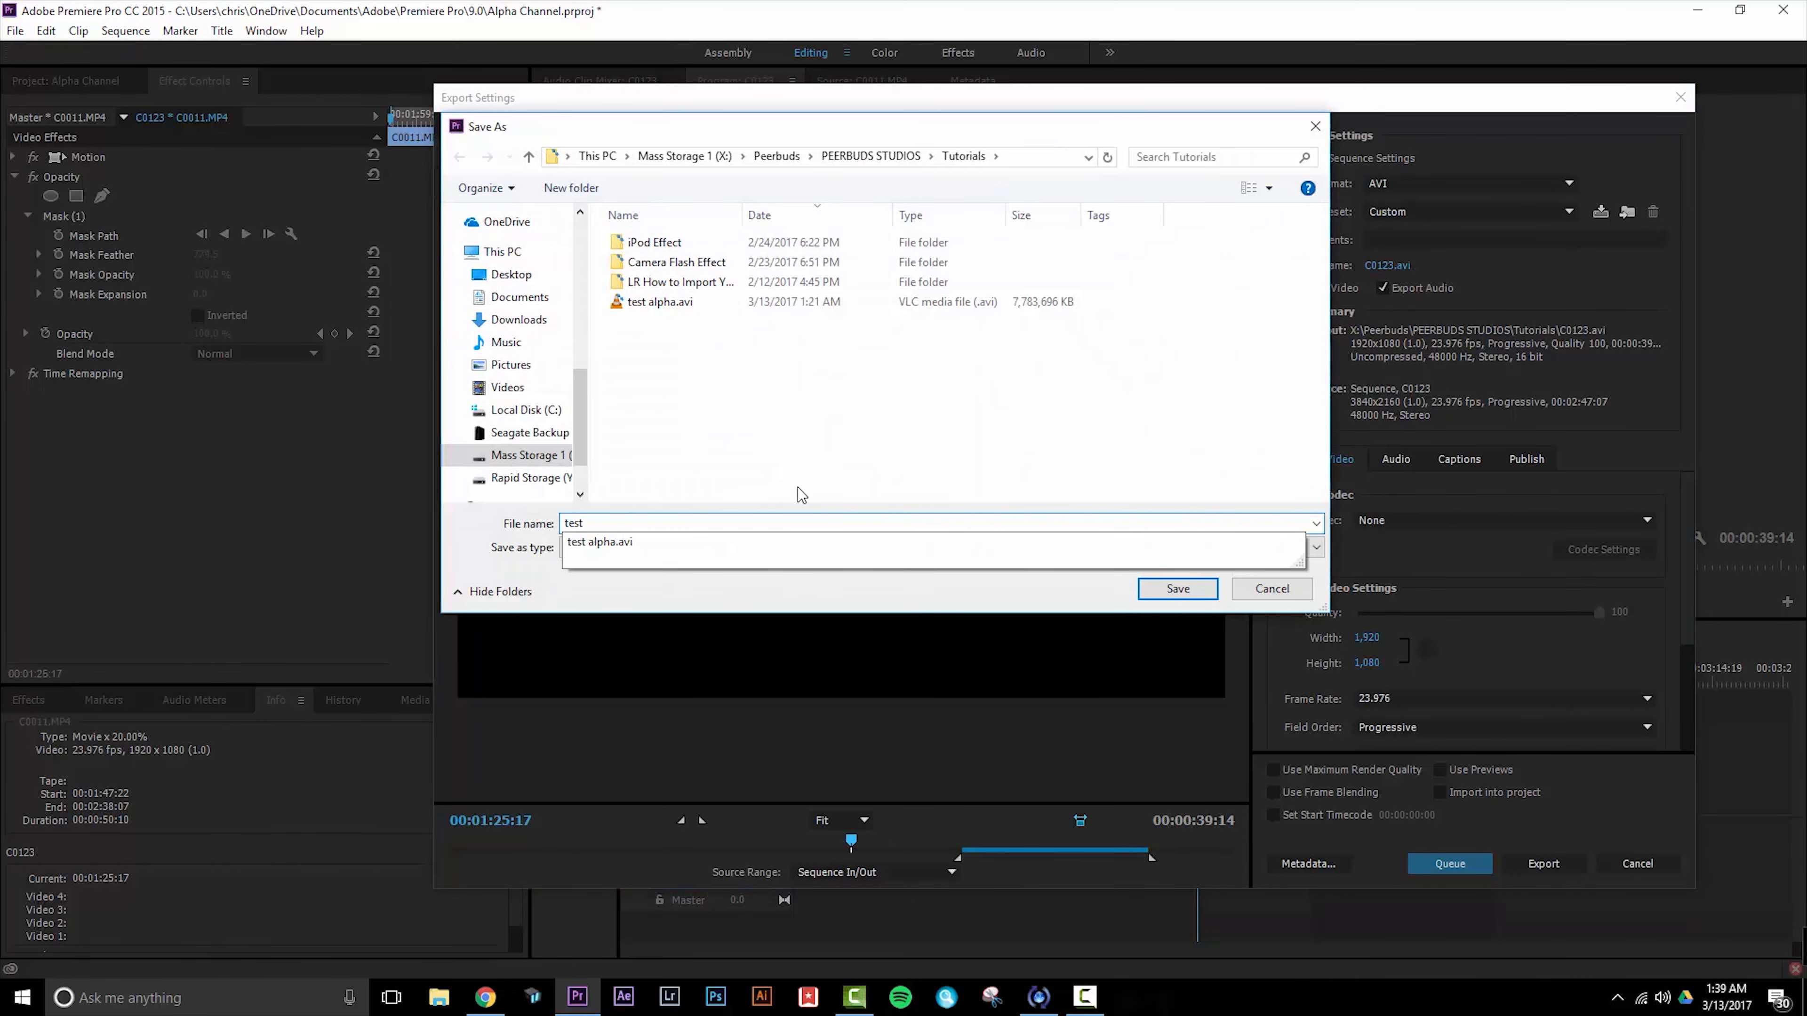
pyautogui.click(1177, 589)
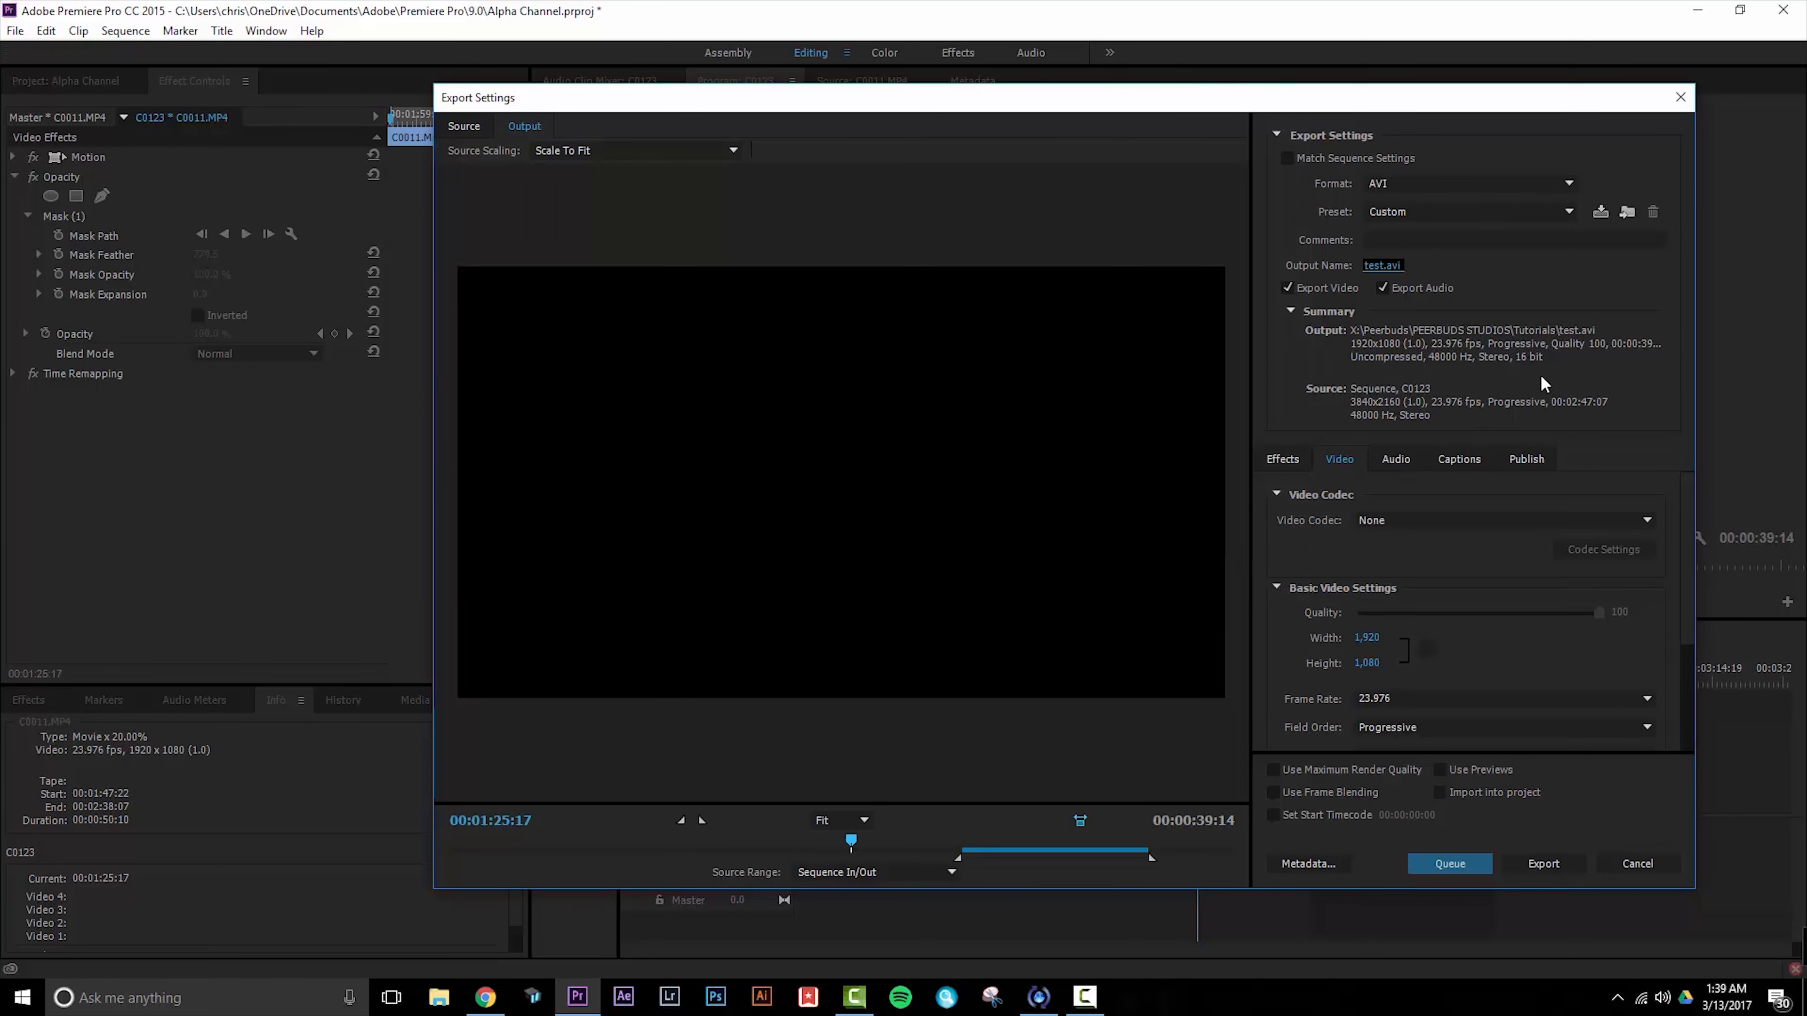
# Step: Set the export's video codec to None and its depth to 32 bit
pyautogui.click(1425, 520)
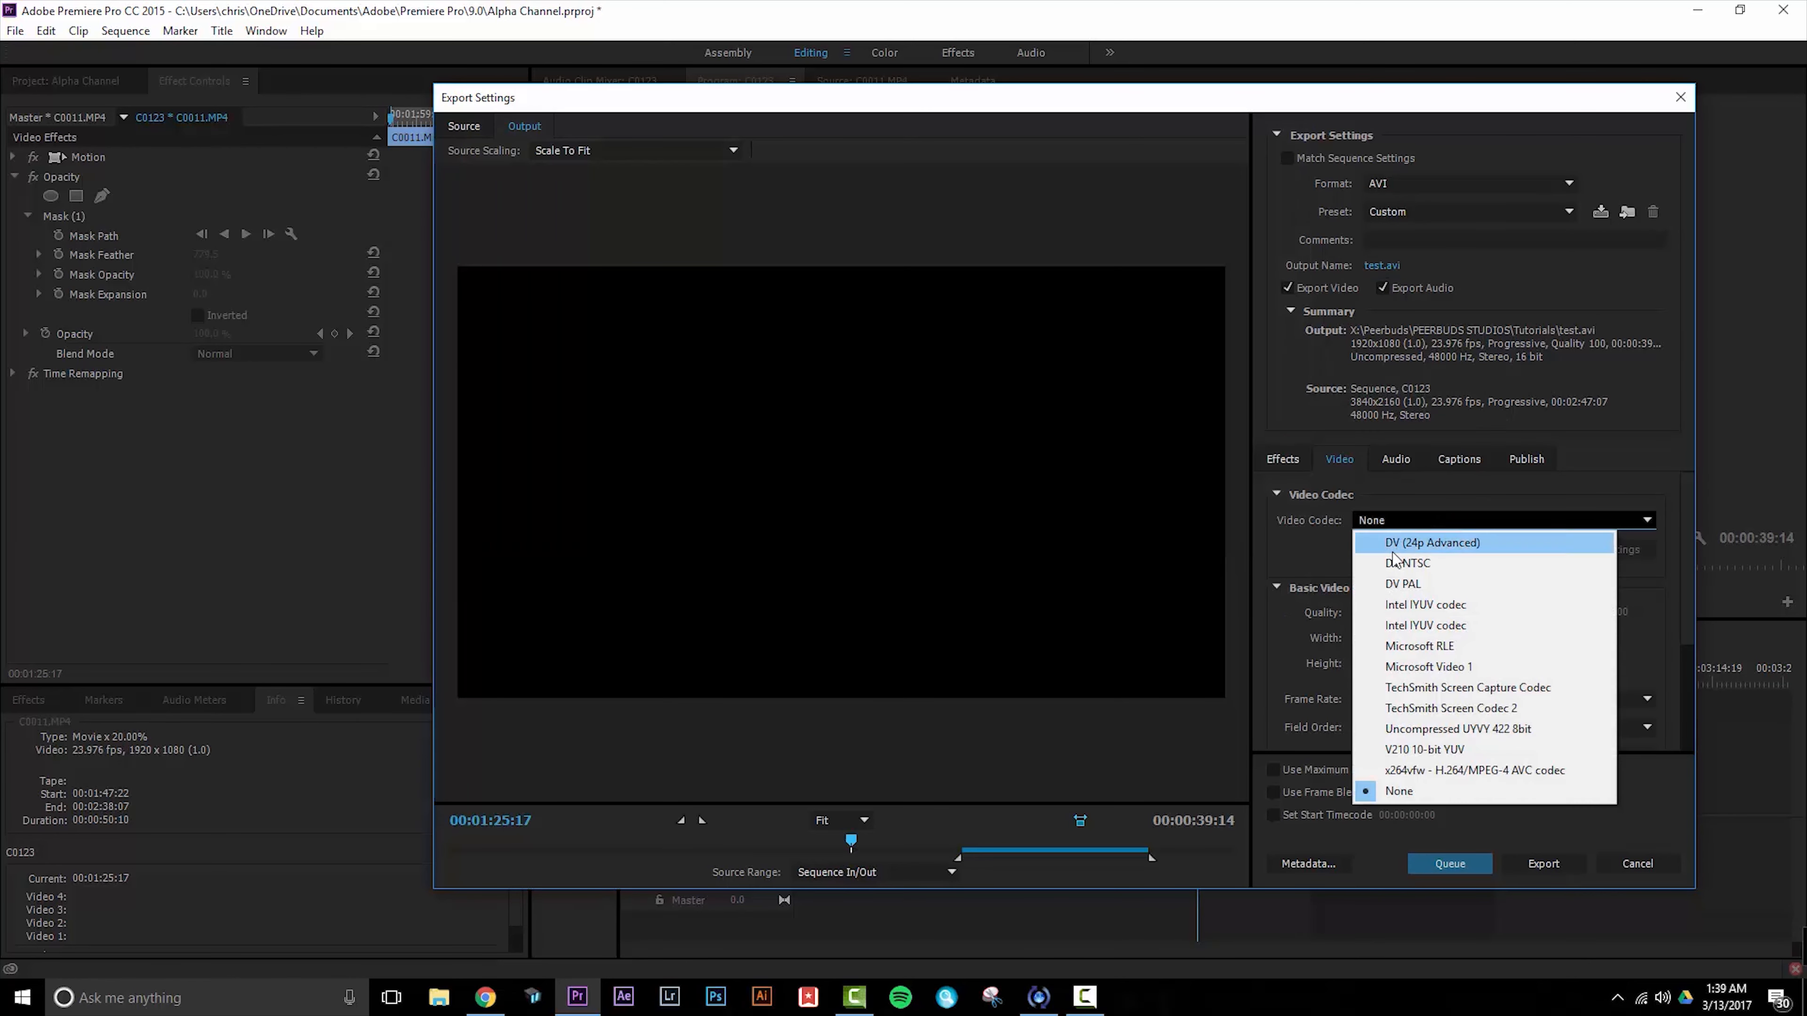
pyautogui.click(1444, 789)
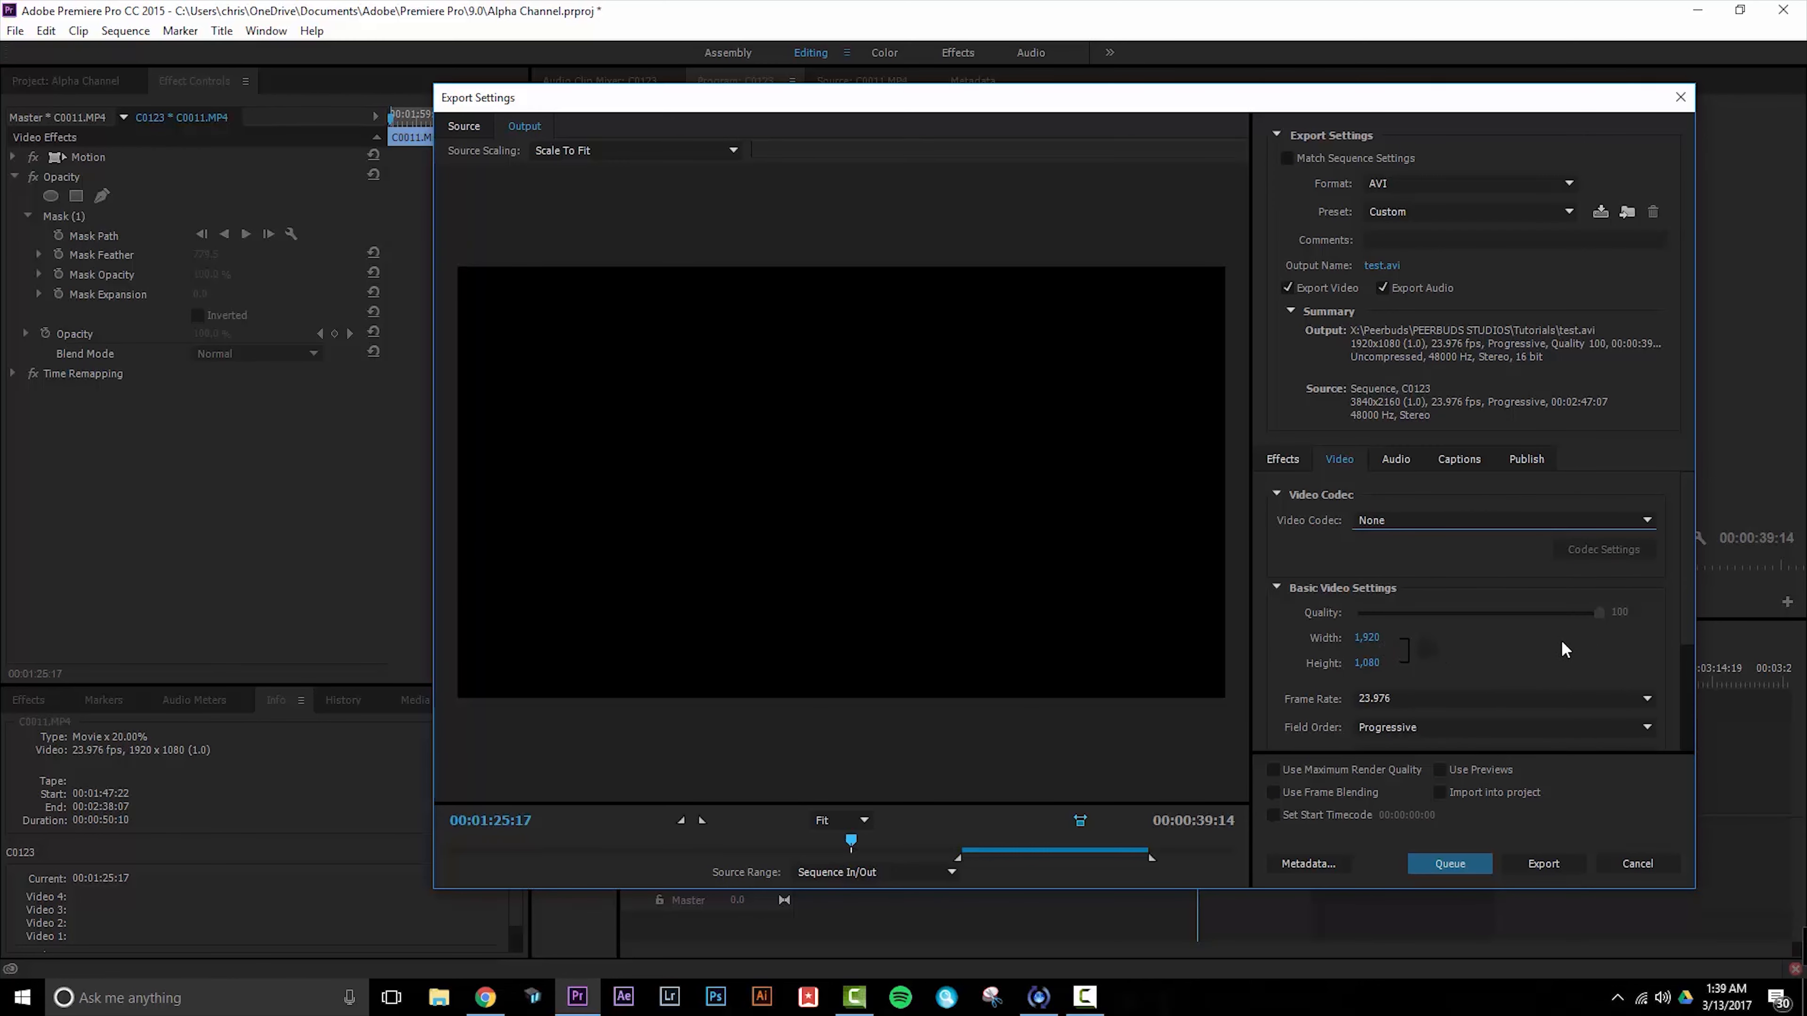
pyautogui.scroll(-3, 1673, 565)
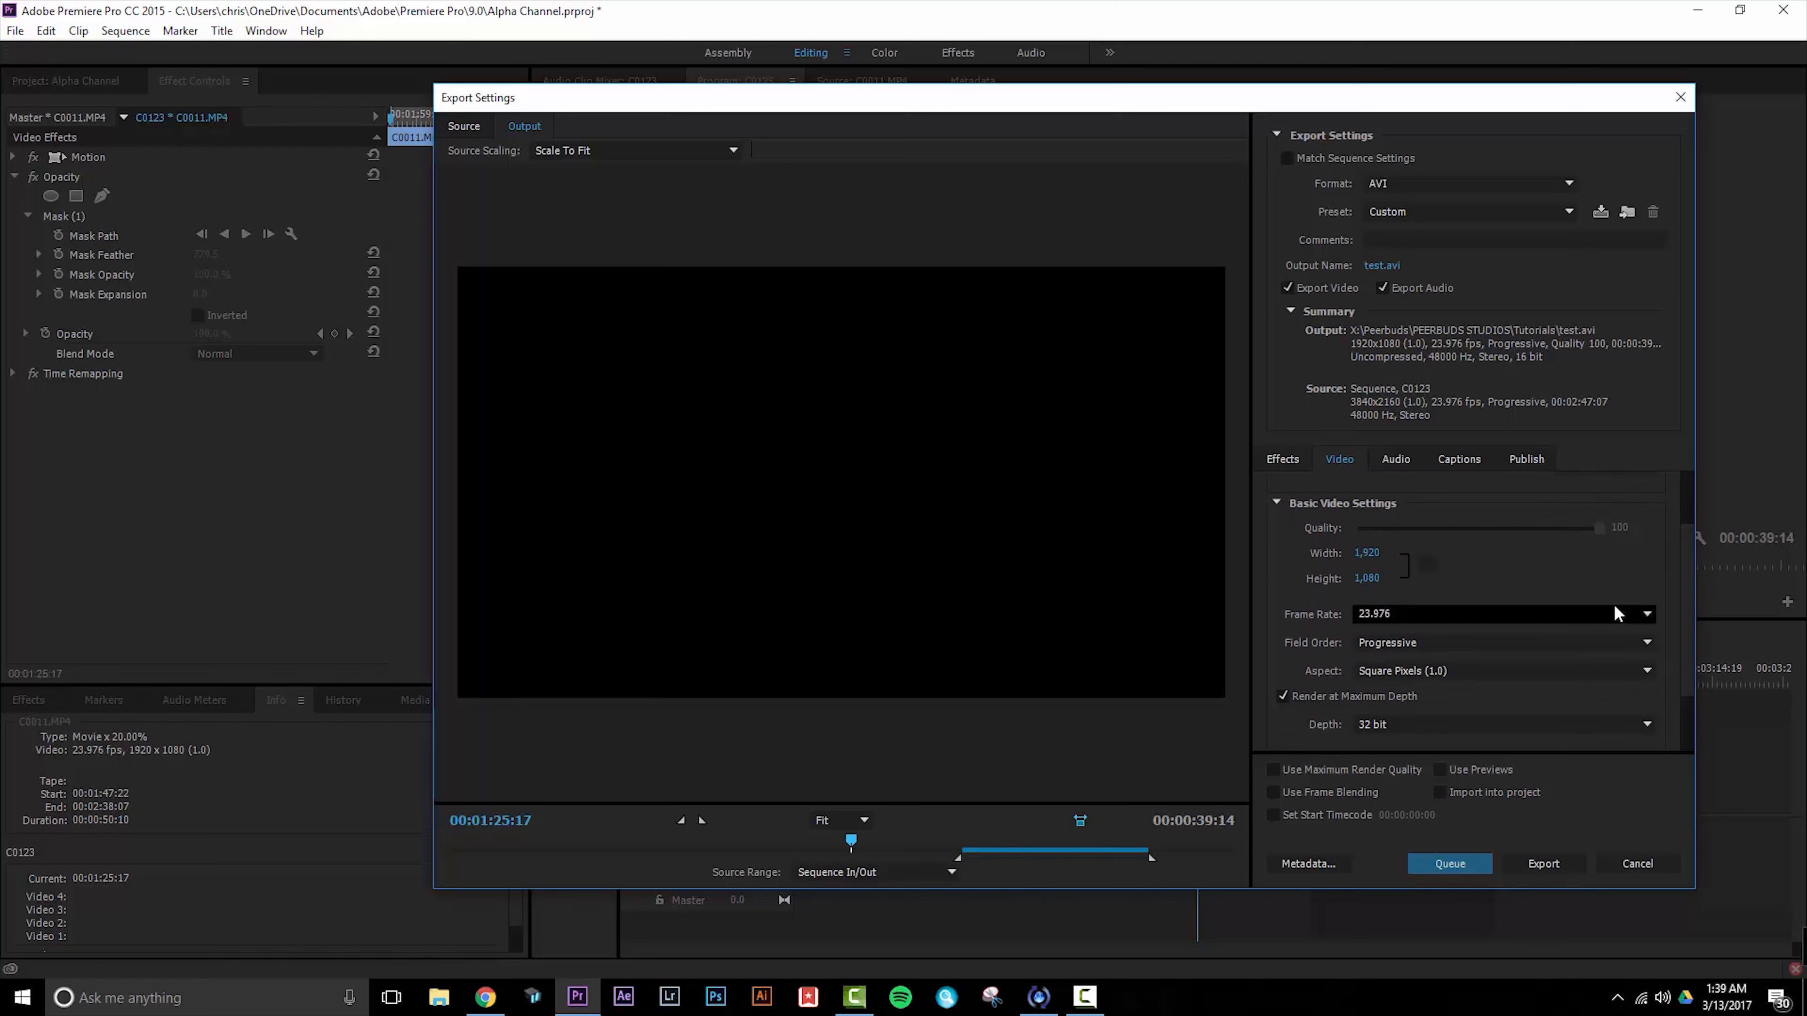
pyautogui.scroll(-2, 1684, 578)
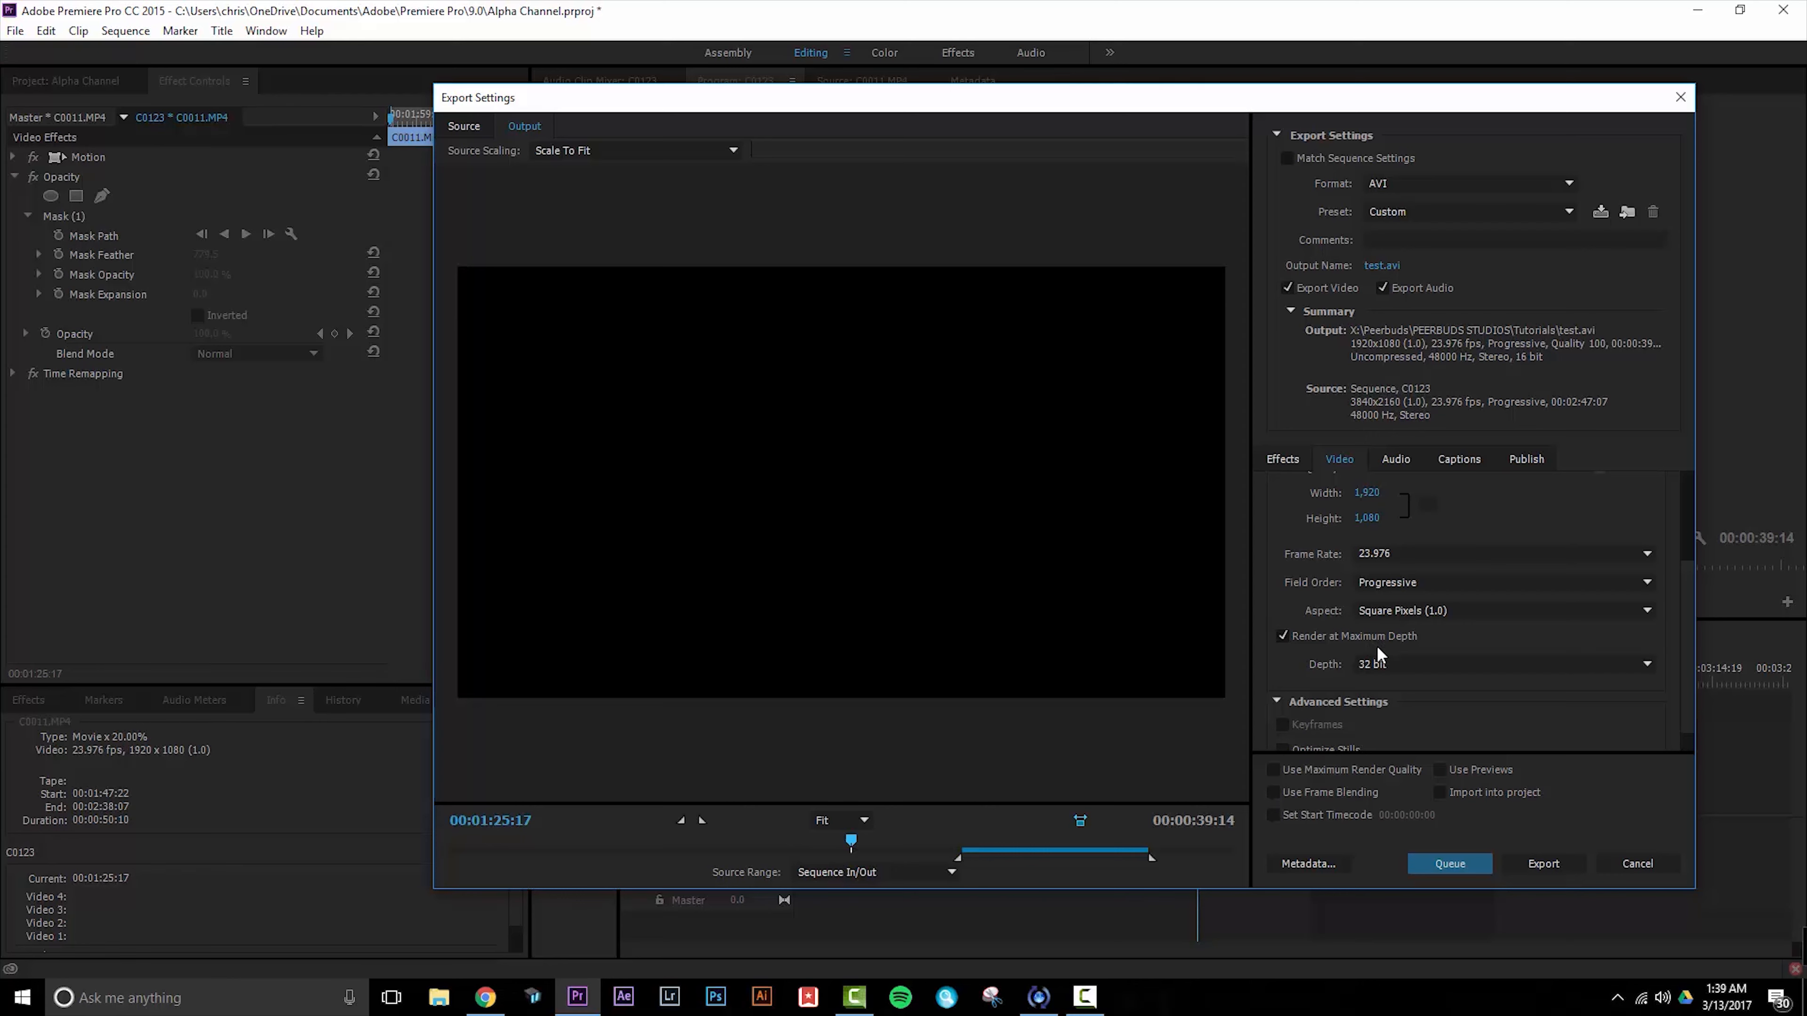
pyautogui.click(1407, 664)
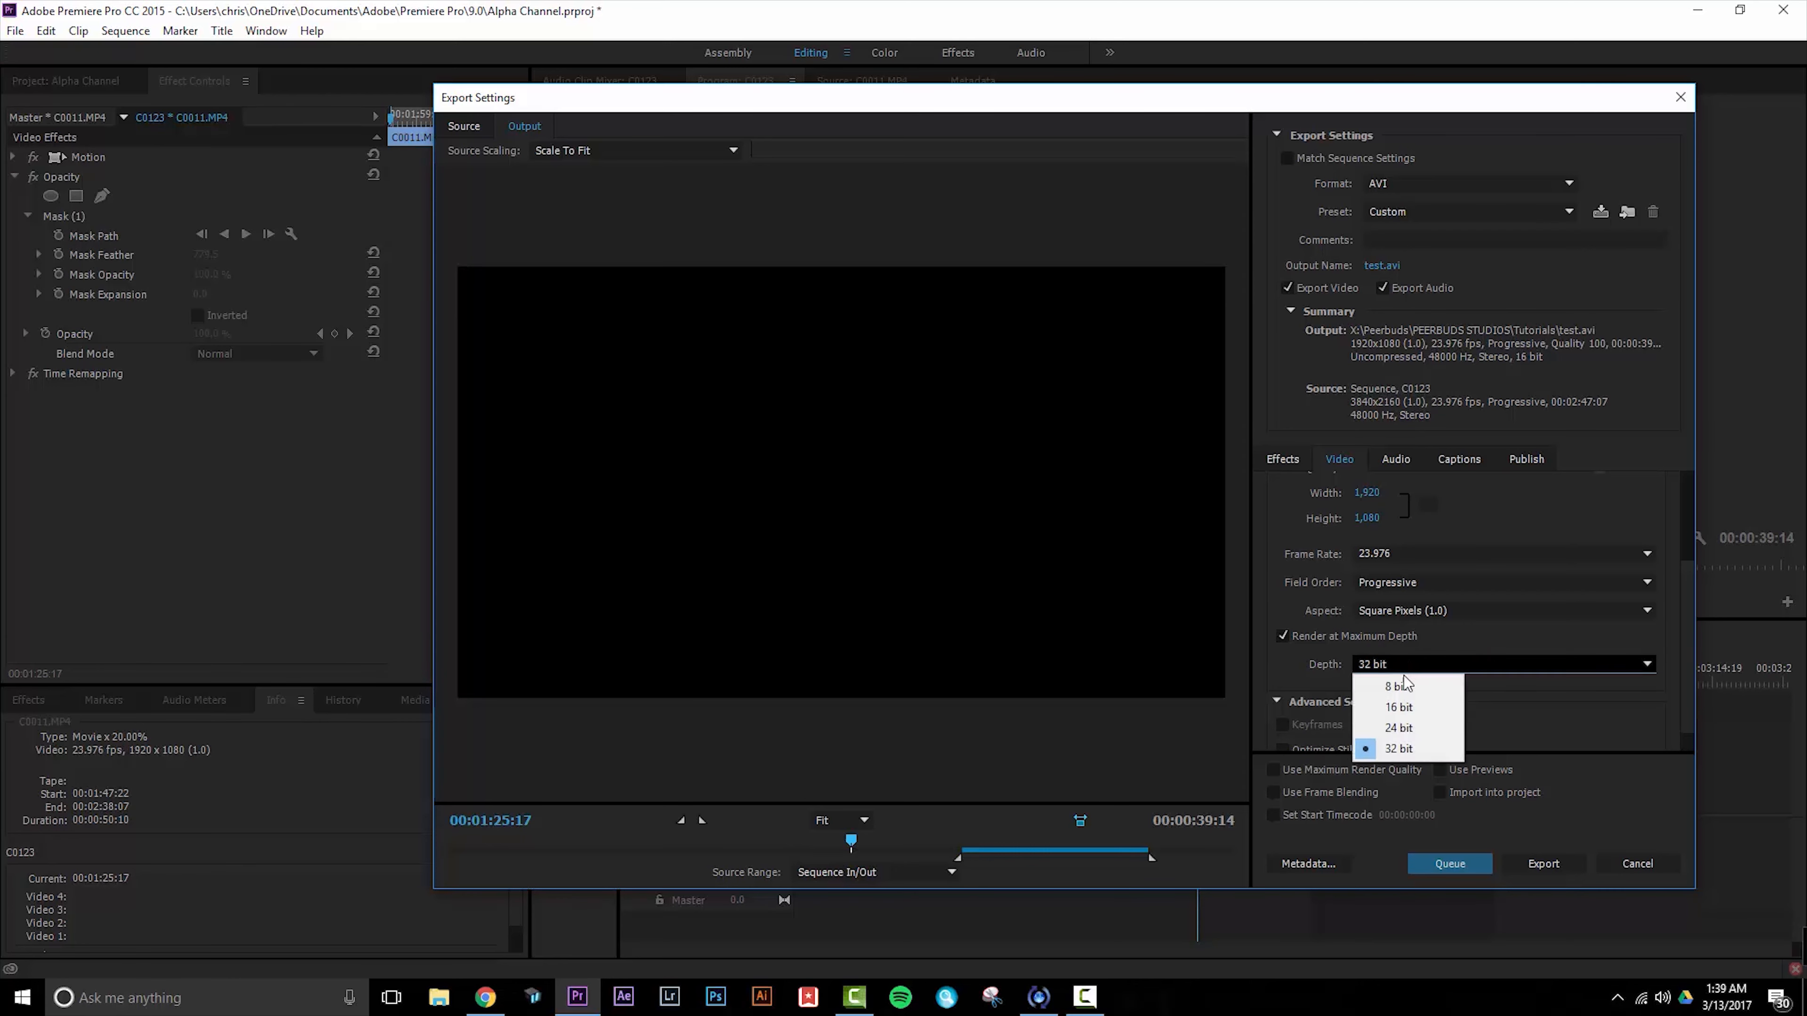
pyautogui.click(1401, 749)
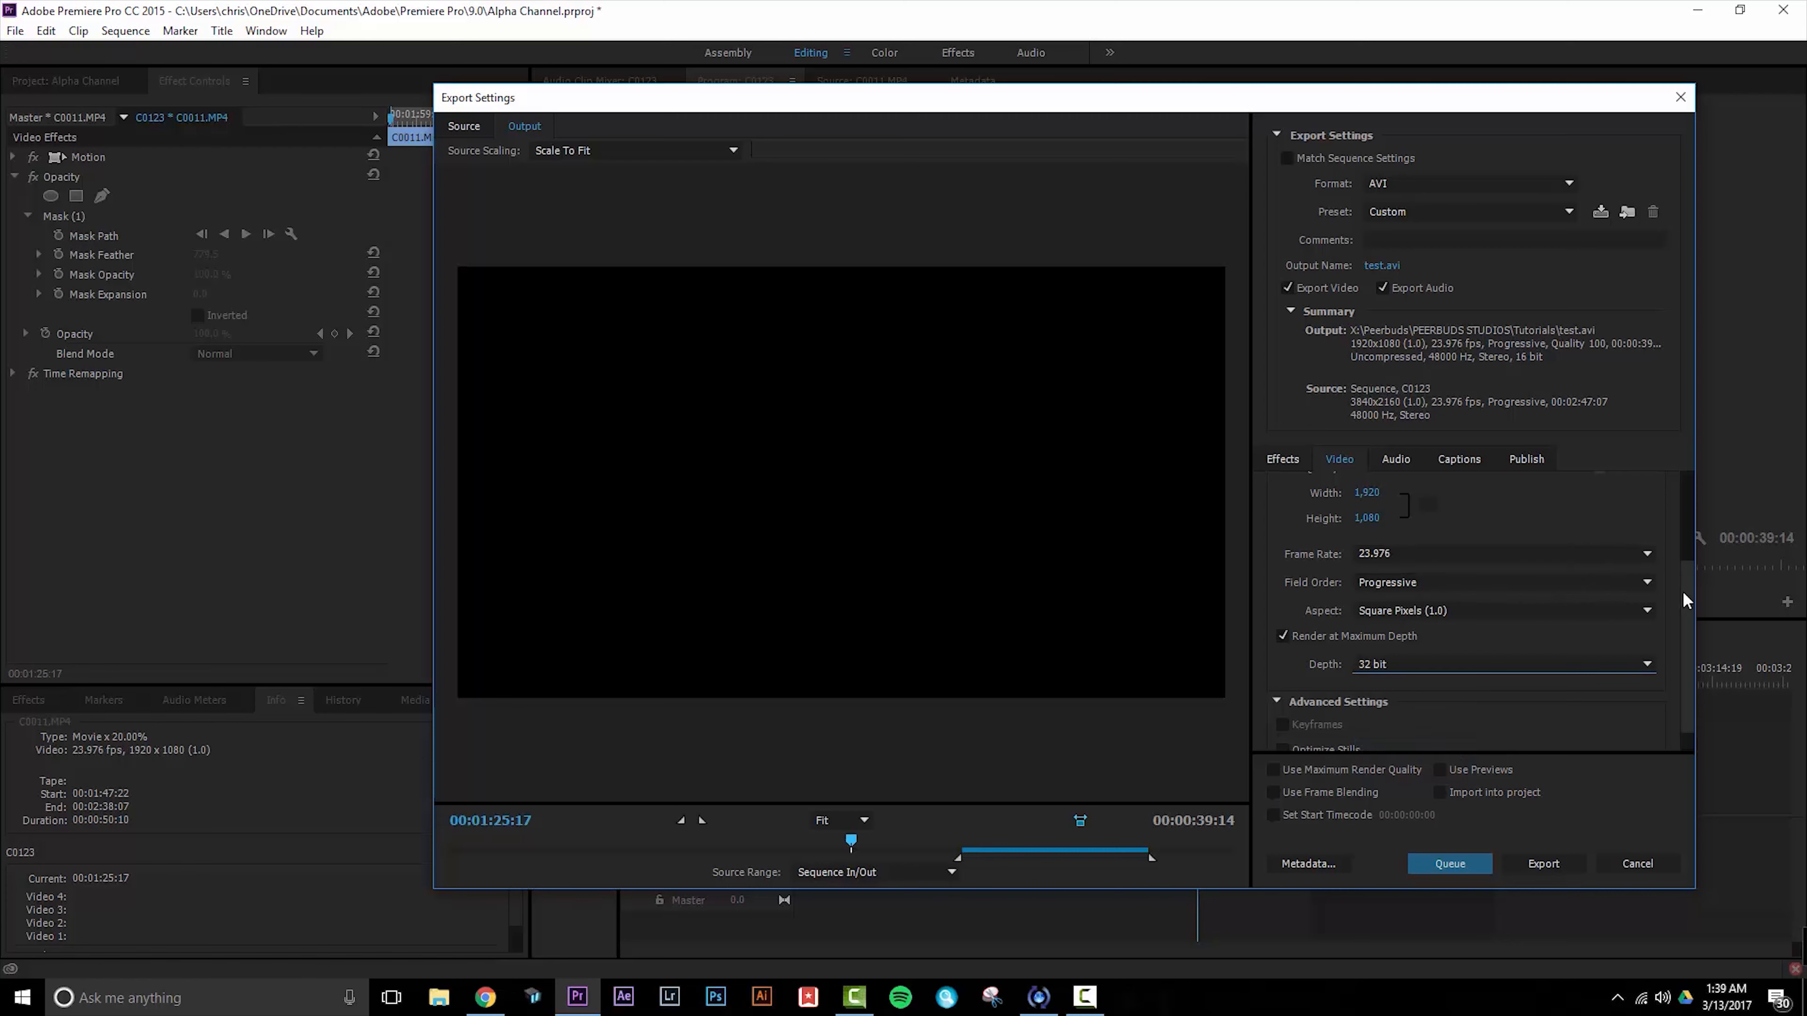
# Step: Start exporting the sequence as test.avi and cancel the encoding
pyautogui.scroll(-1, 1682, 590)
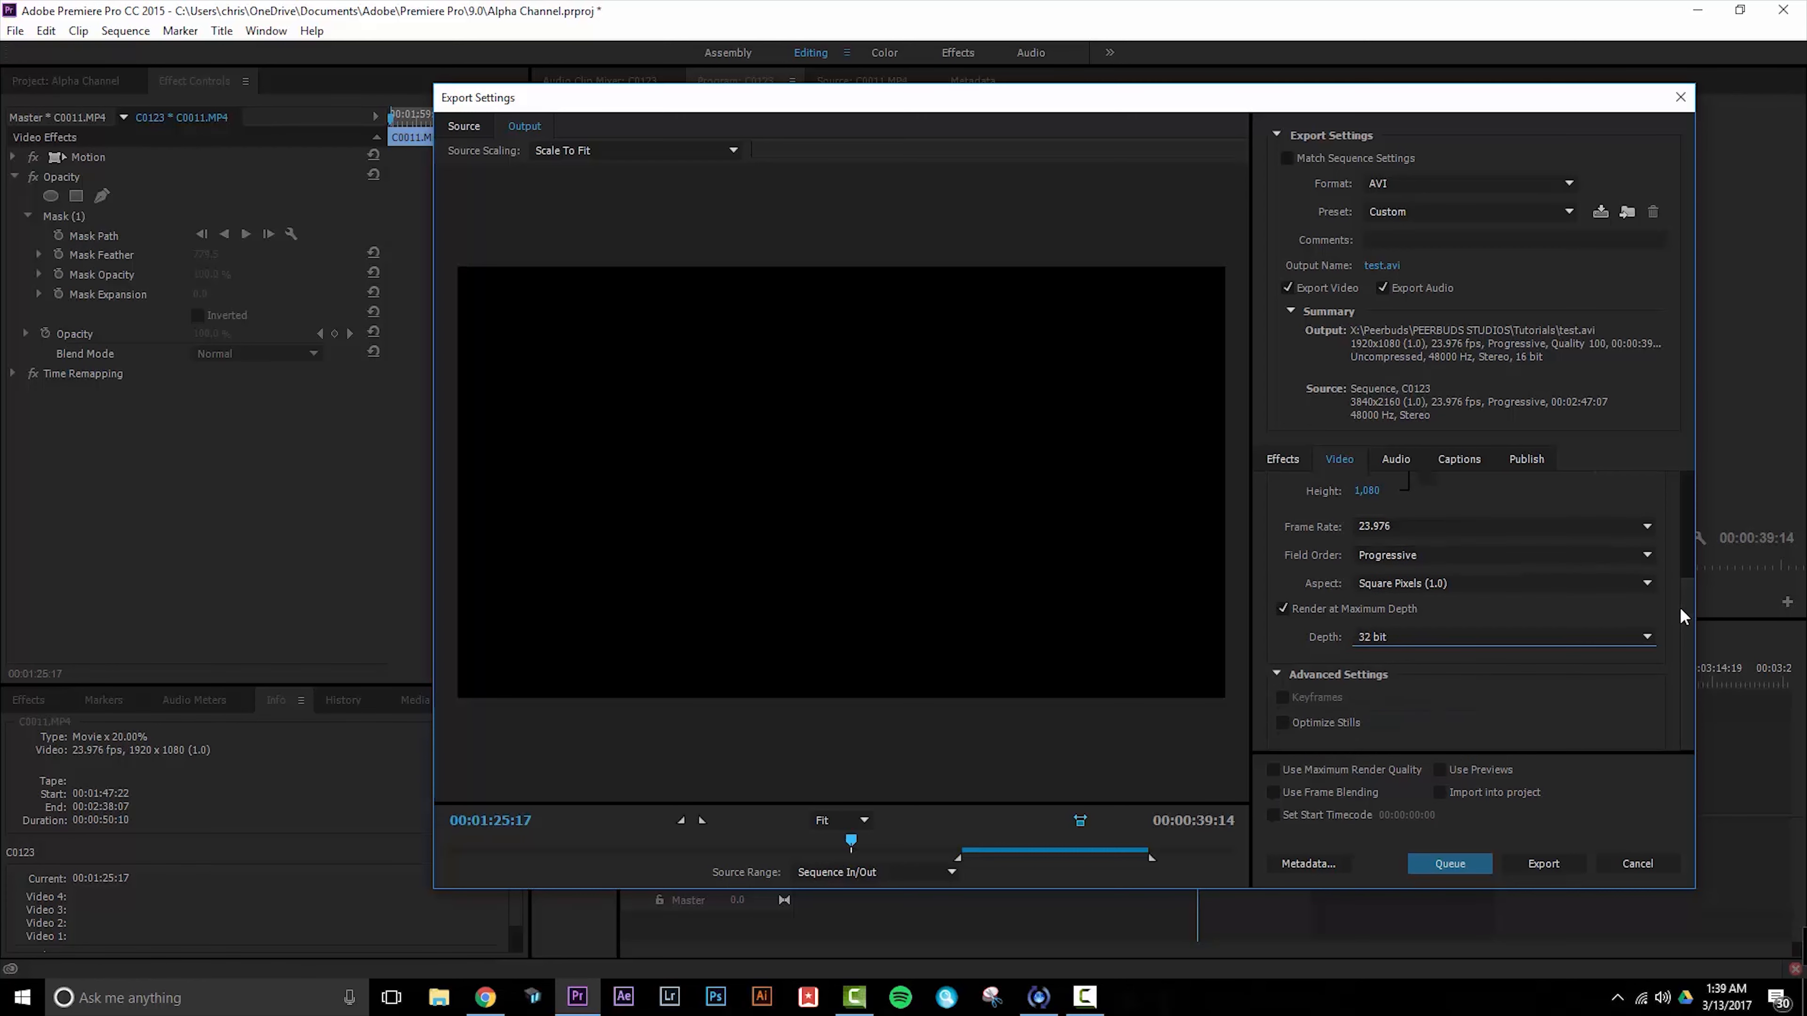
pyautogui.click(1539, 859)
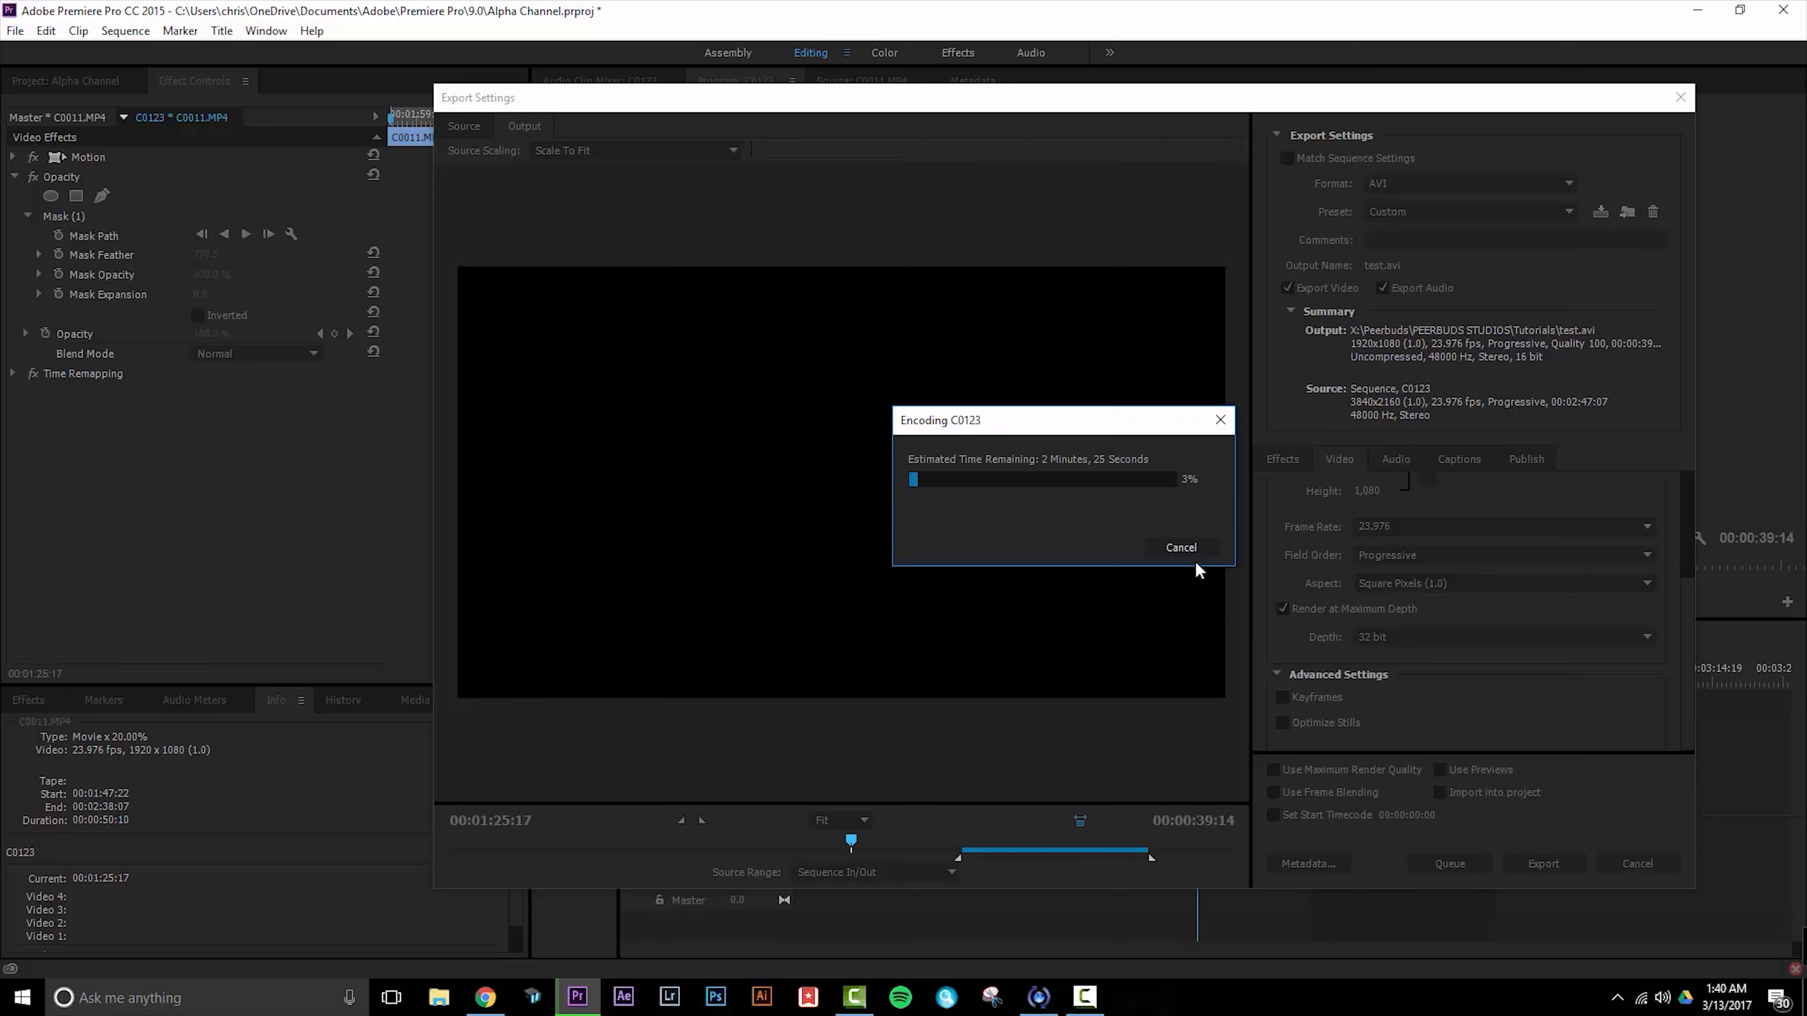
pyautogui.click(1181, 547)
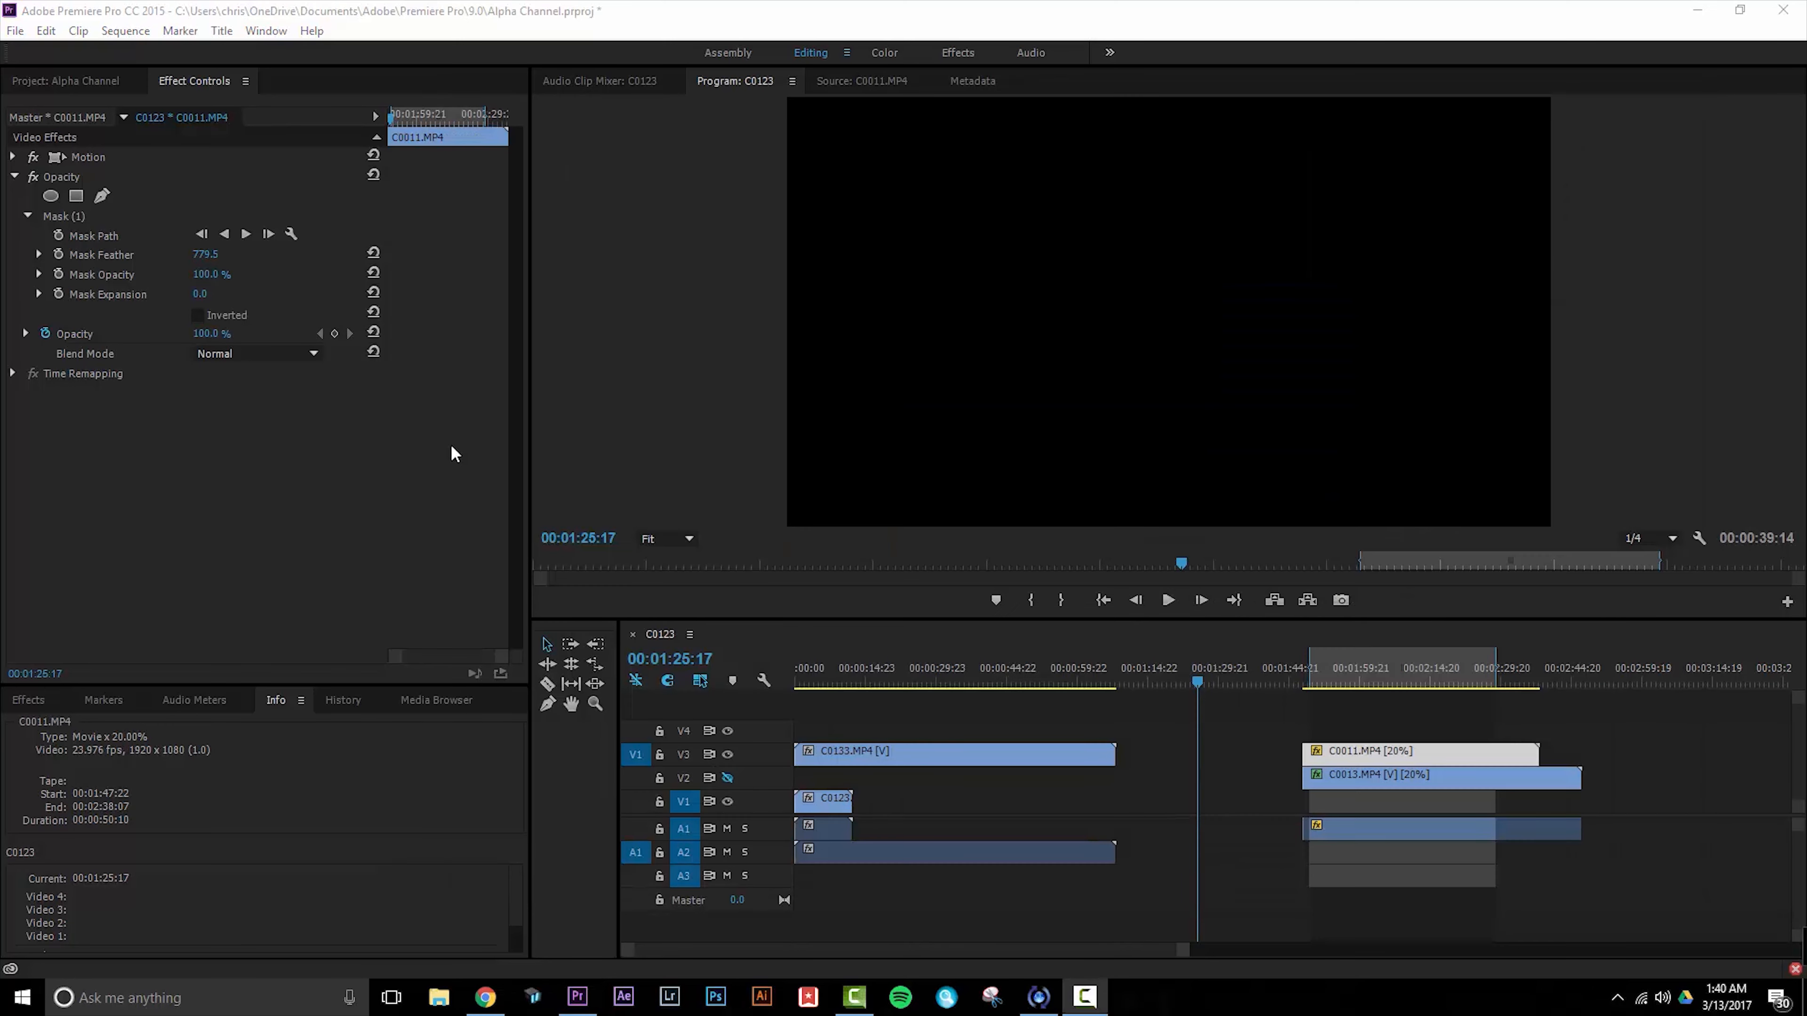
# Step: Hide track V3, show V2, and place test alpha.avi on V4 above the C0013 clip, playing the composite from about 00:02:01
pyautogui.click(726, 754)
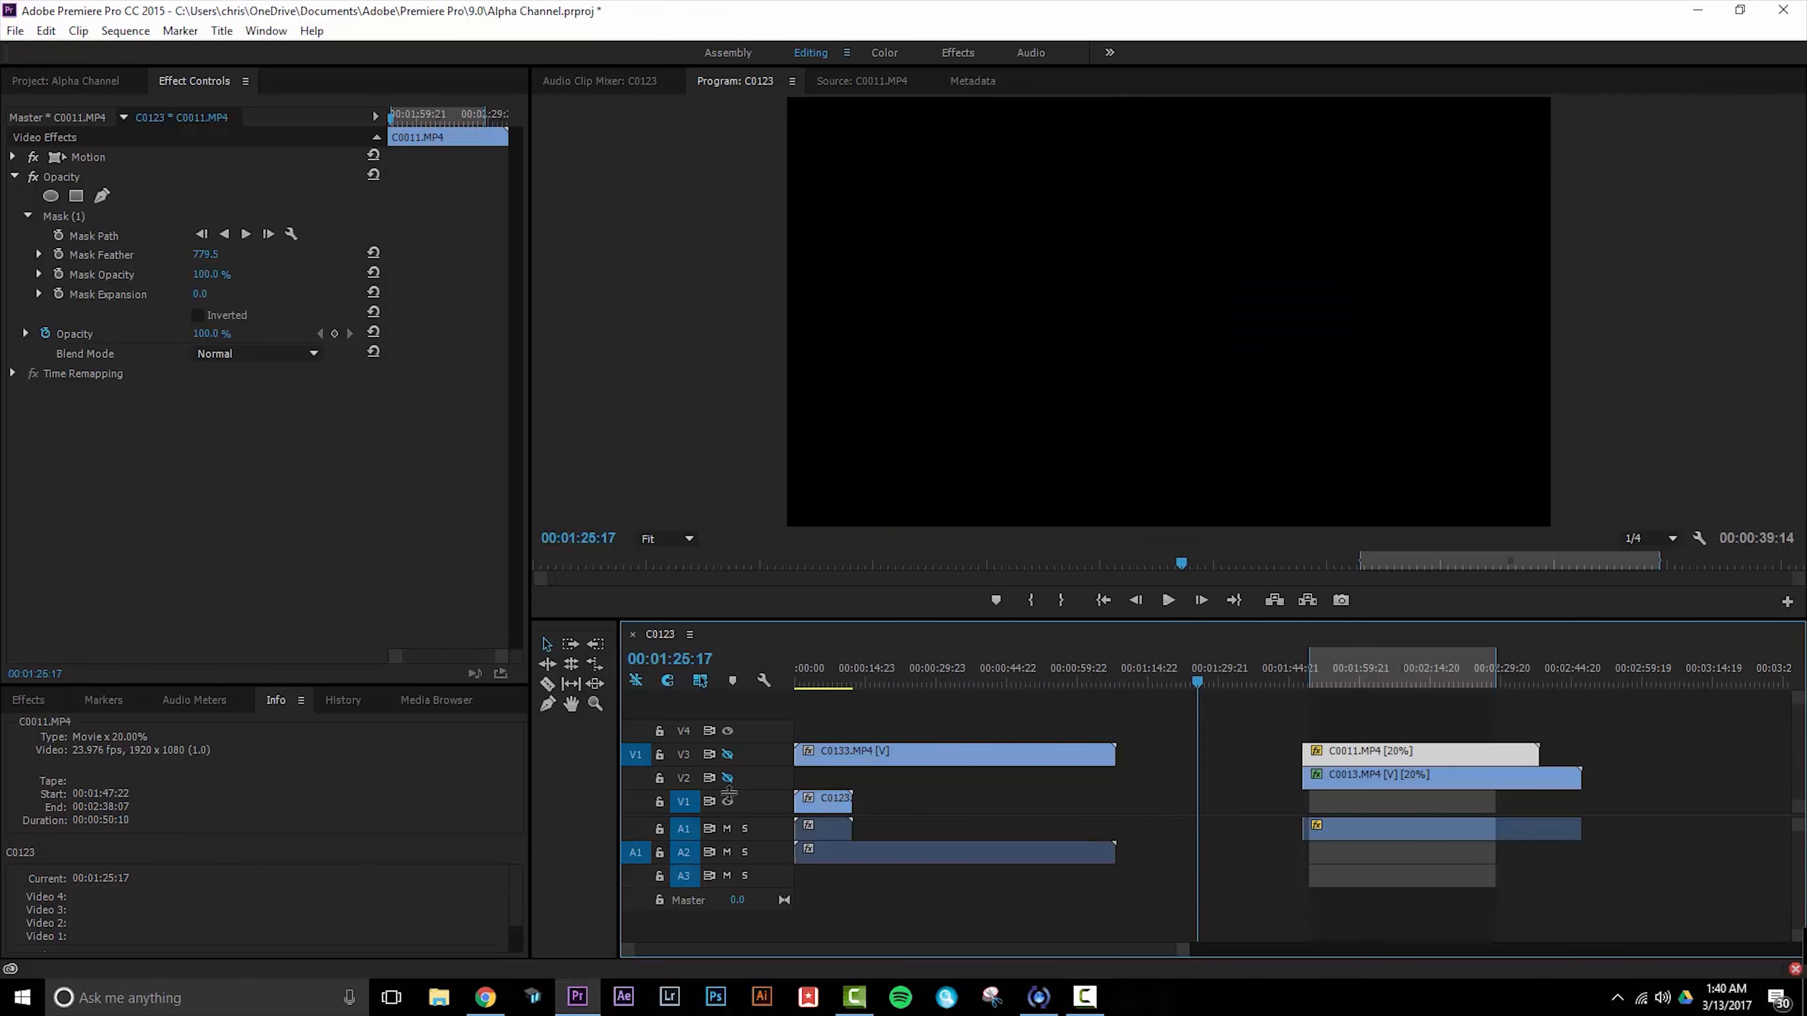
pyautogui.click(97, 83)
pyautogui.moveTo(231, 427); pyautogui.dragTo(1328, 737)
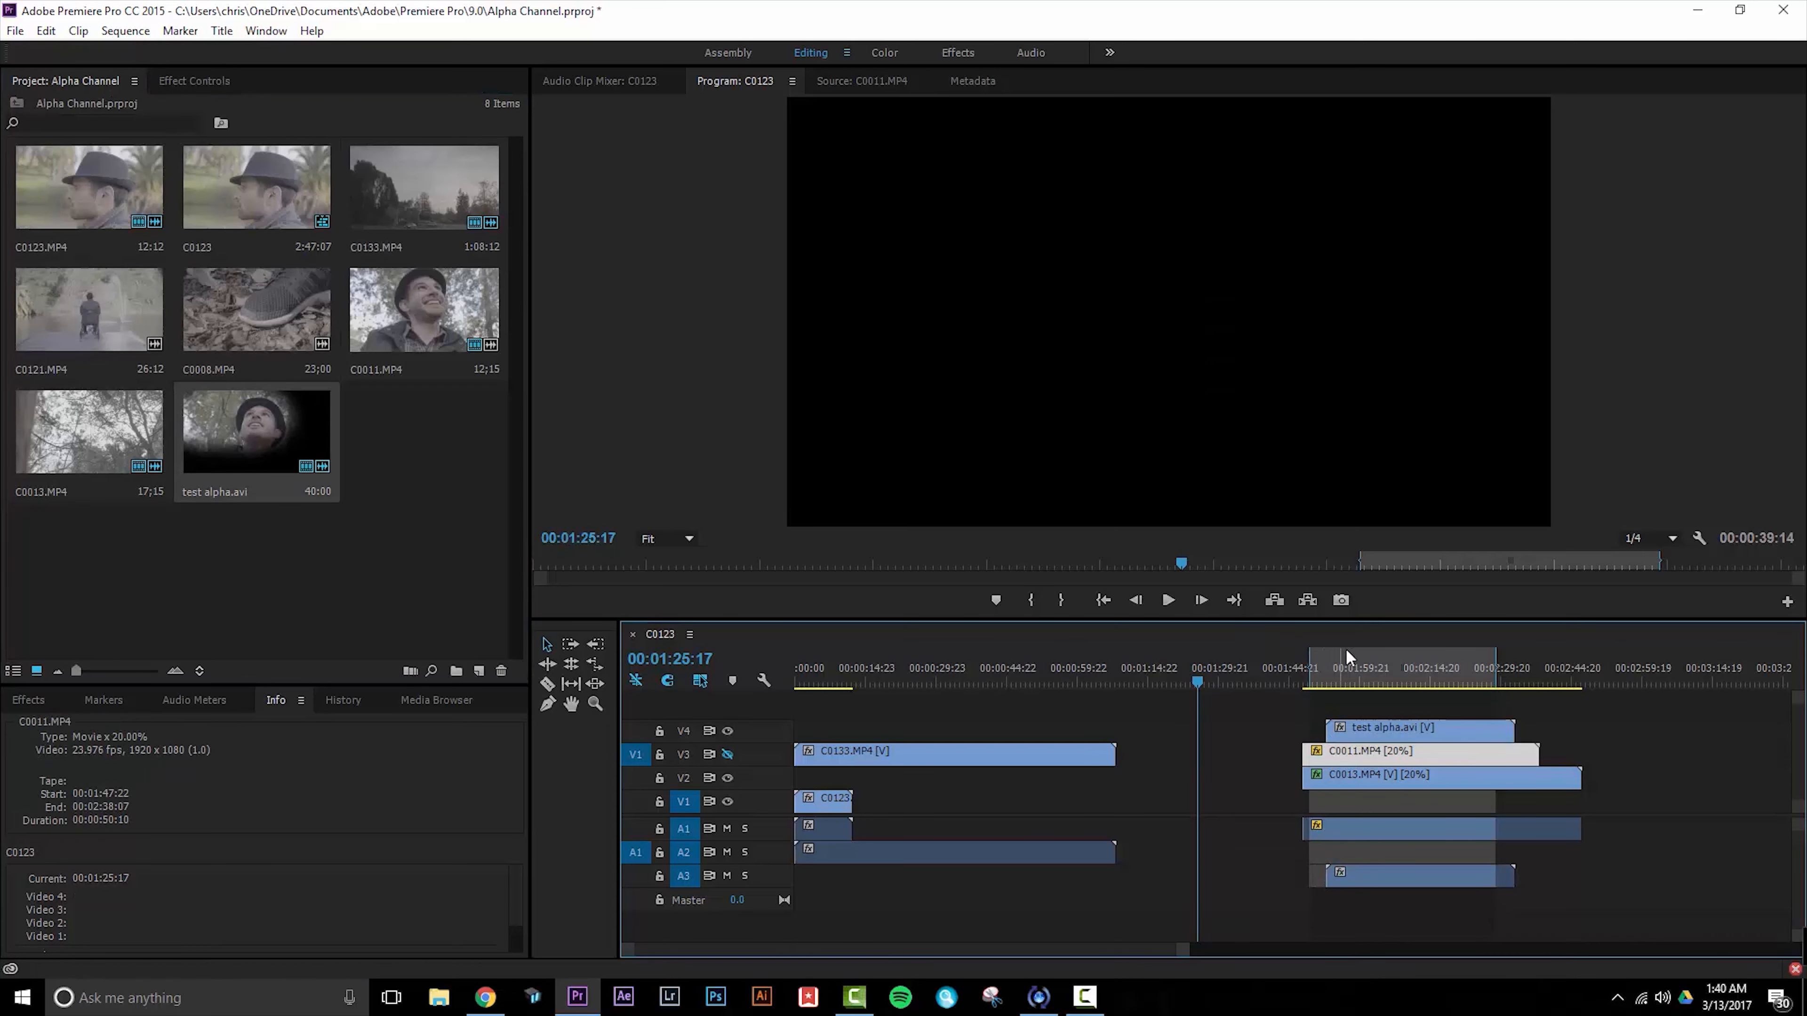
pyautogui.click(1364, 676)
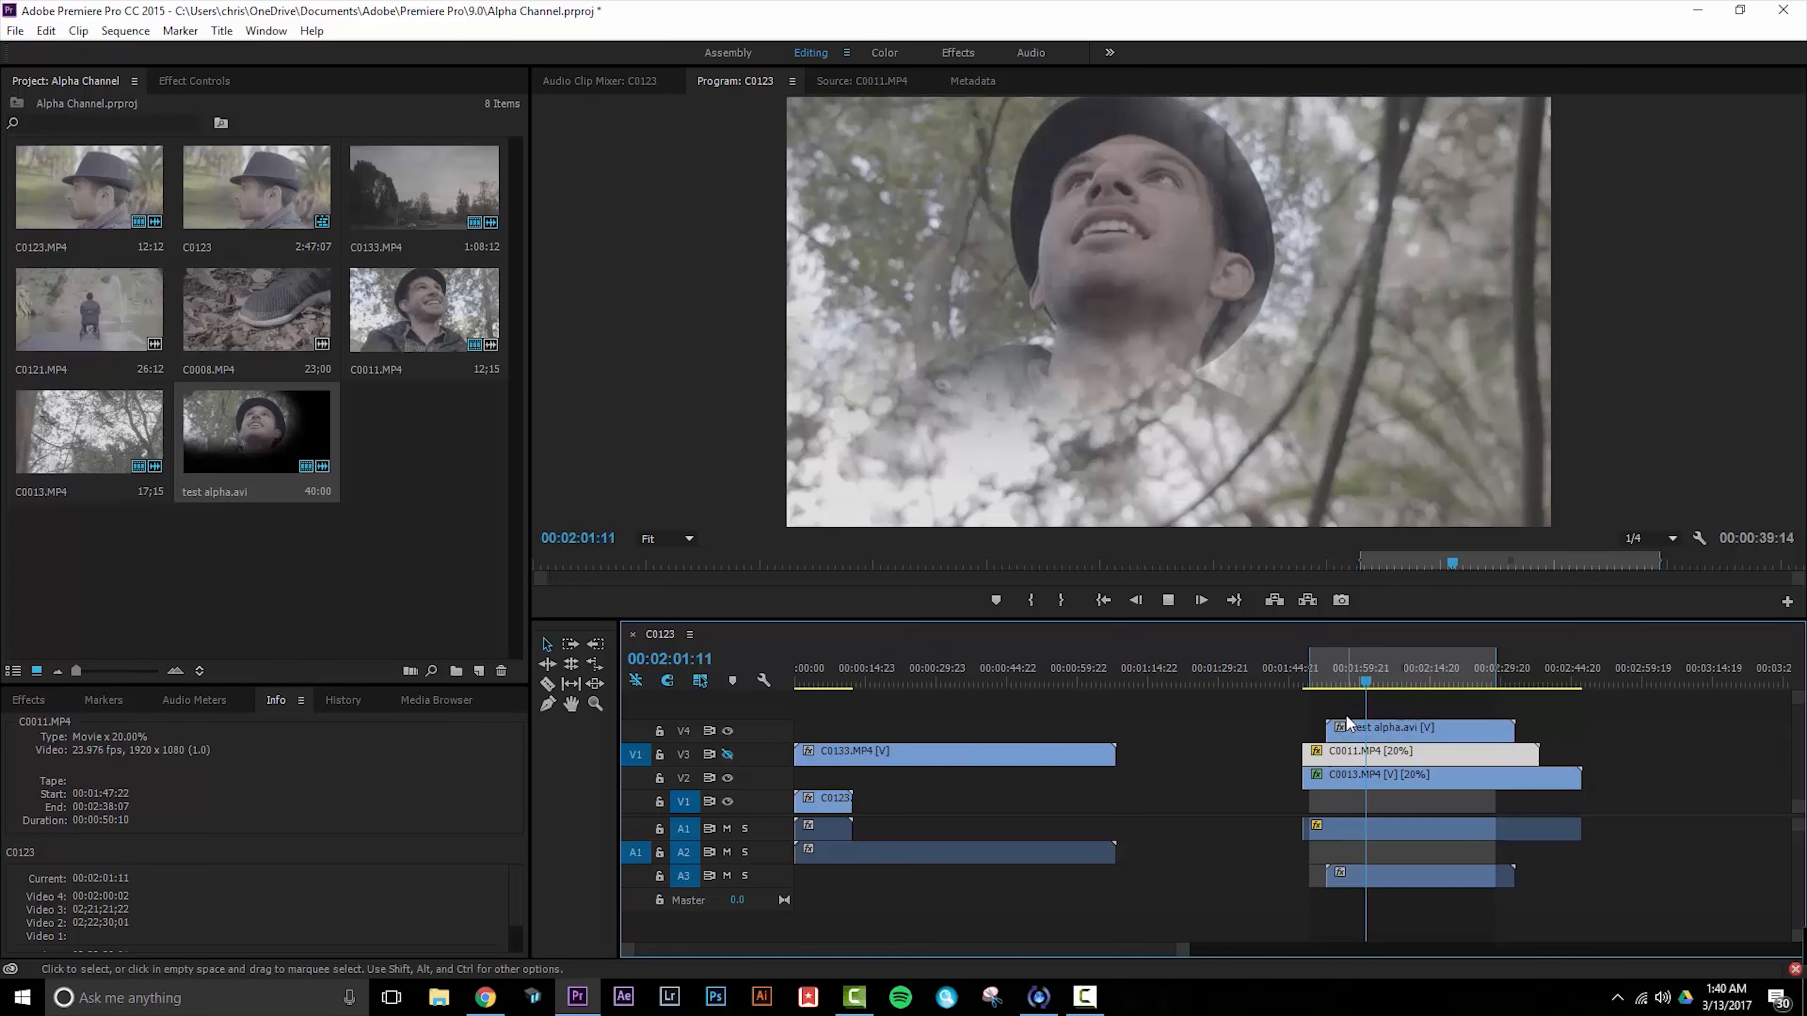
pyautogui.press('space')
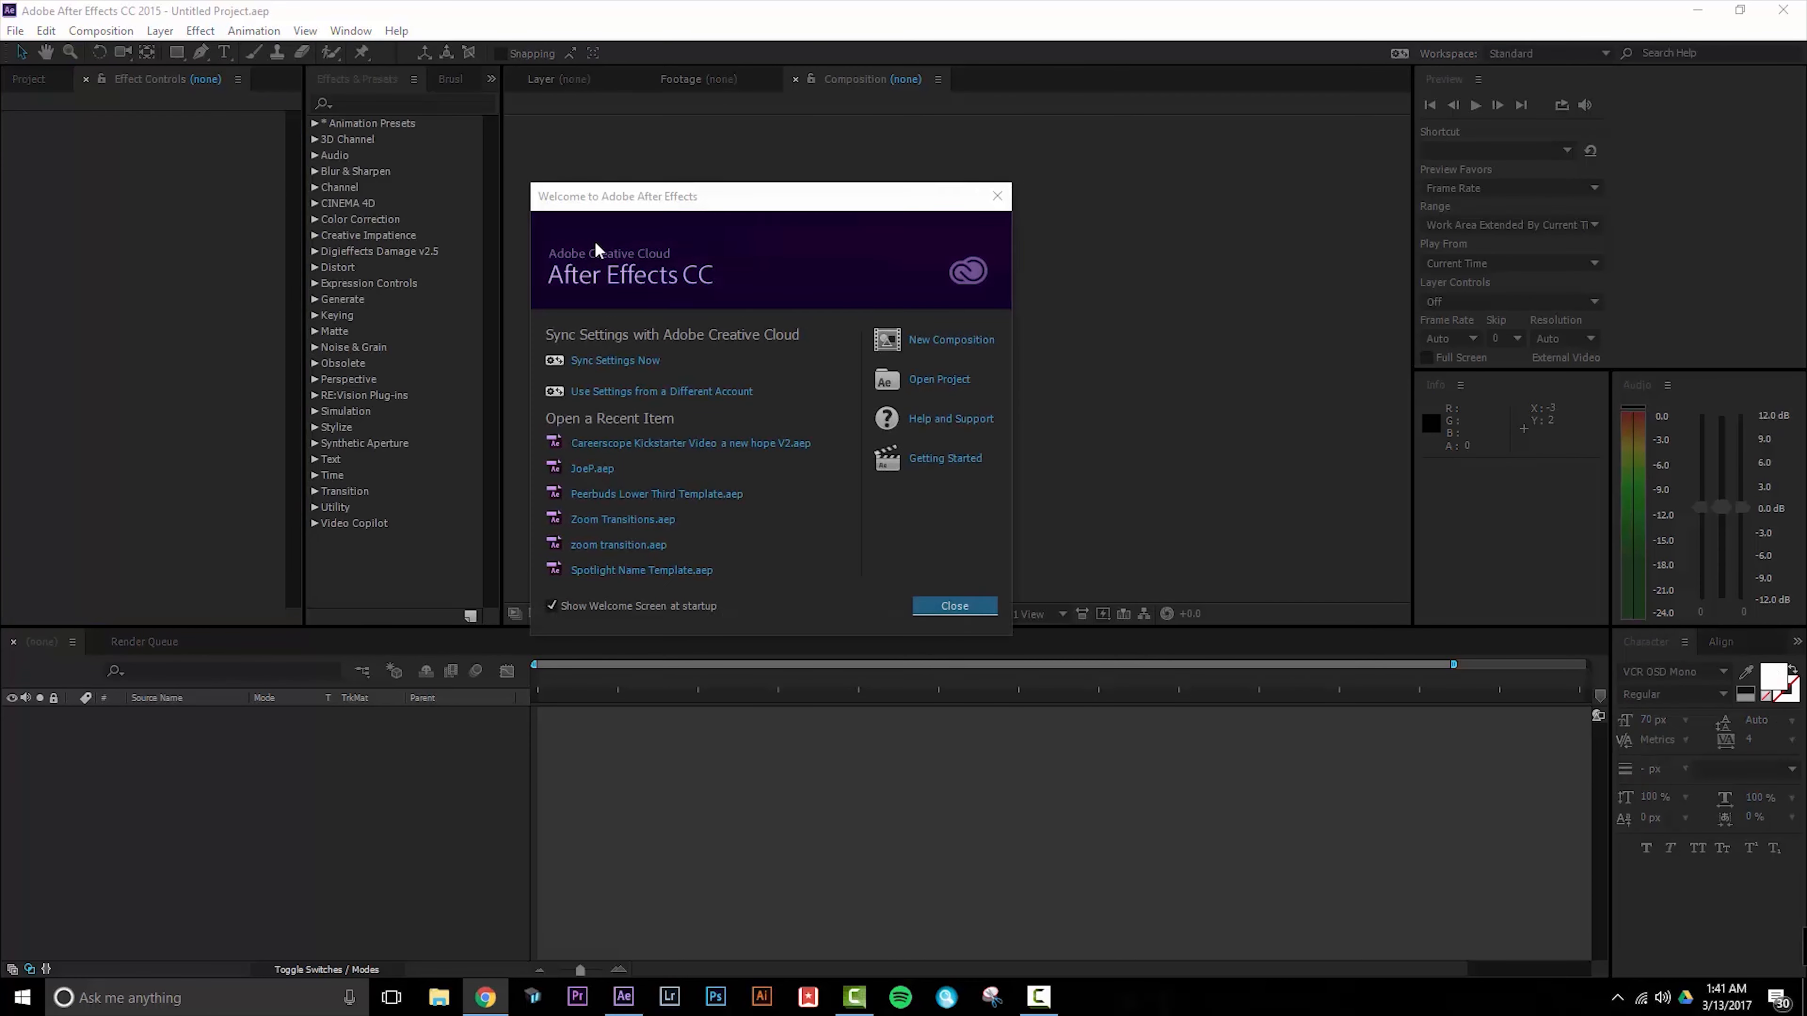
# Step: Switch to After Effects, open Peerbuds Lower Third Template.aep and preview the Name template composition up to about 0:00:03:03
pyautogui.click(682, 495)
pyautogui.click(1141, 532)
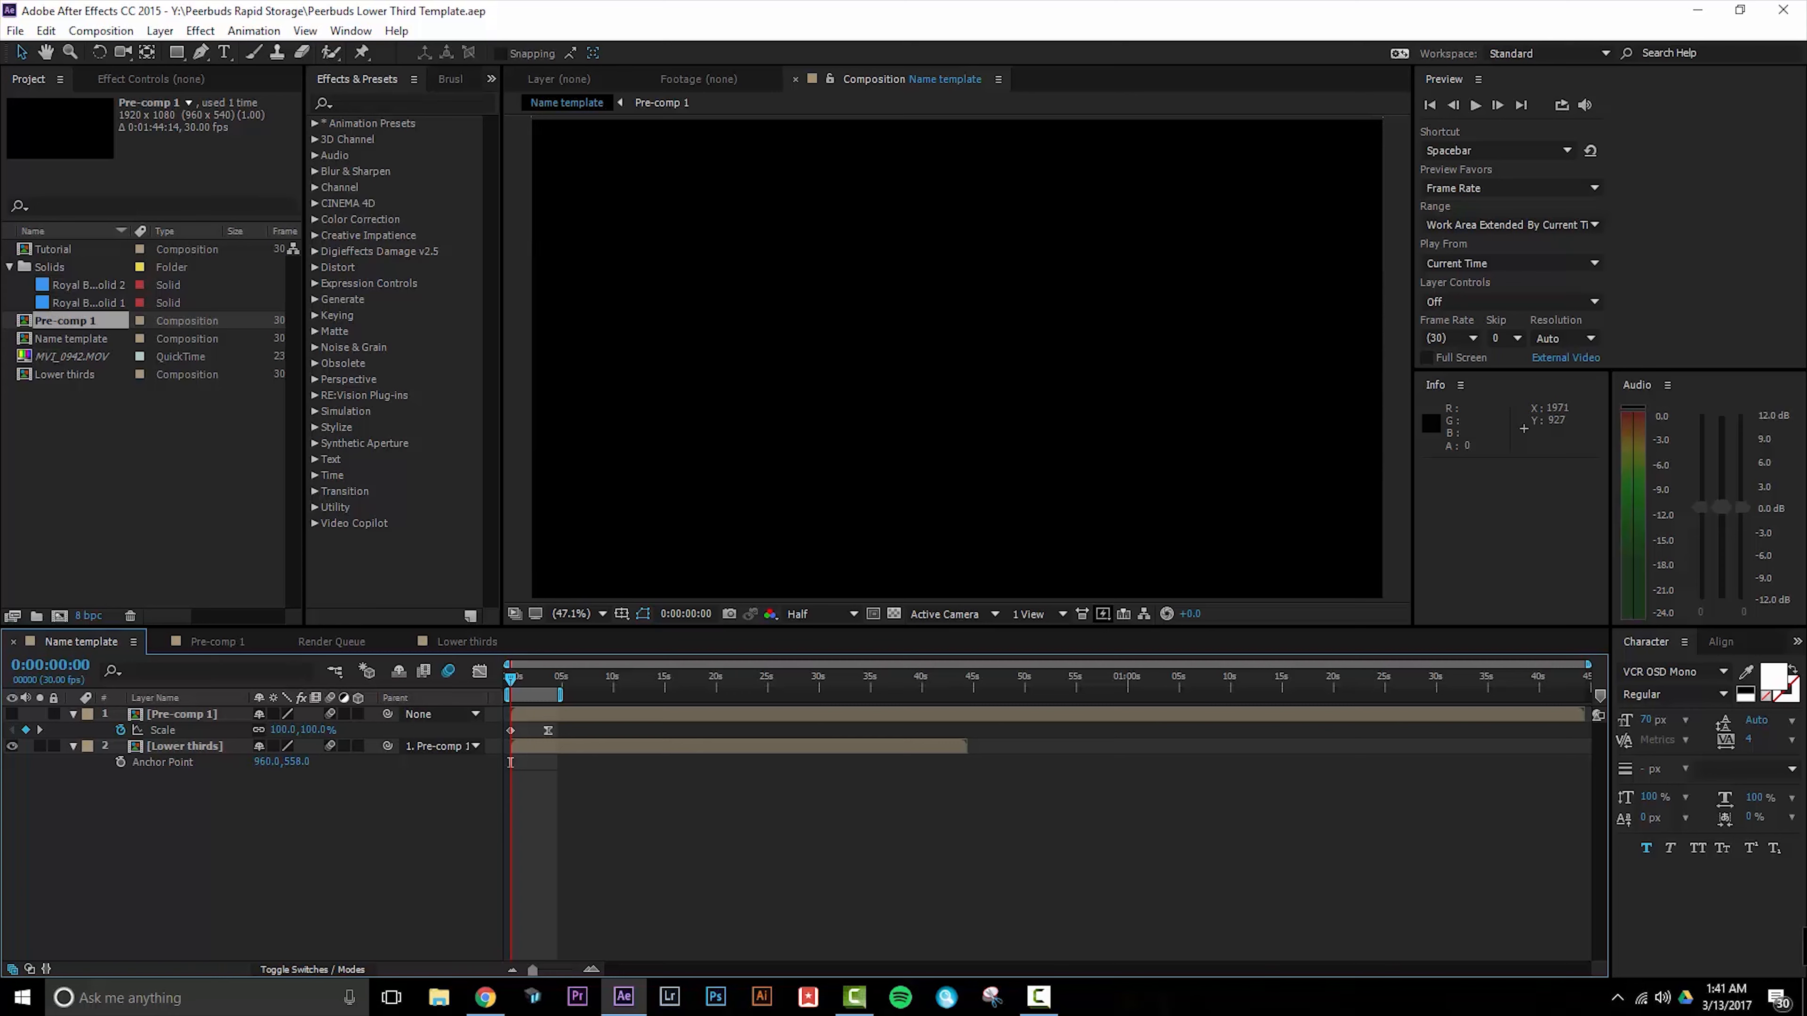
pyautogui.press('space')
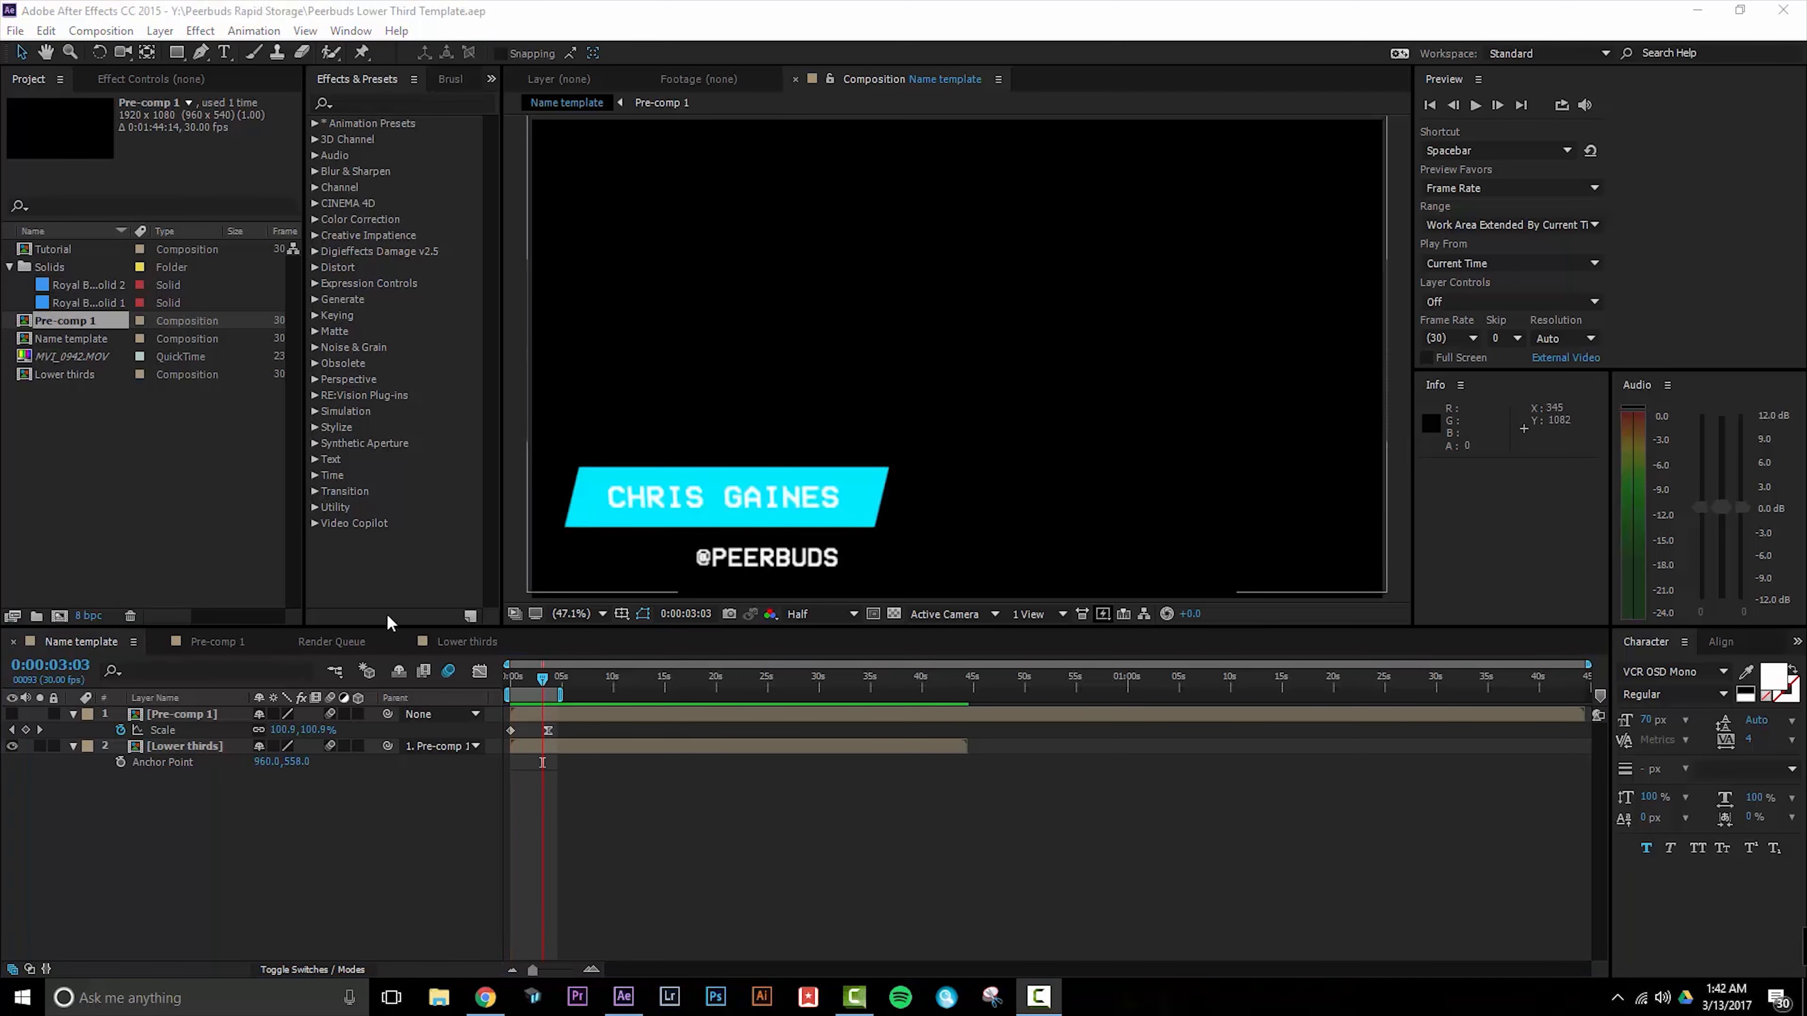
pyautogui.click(81, 642)
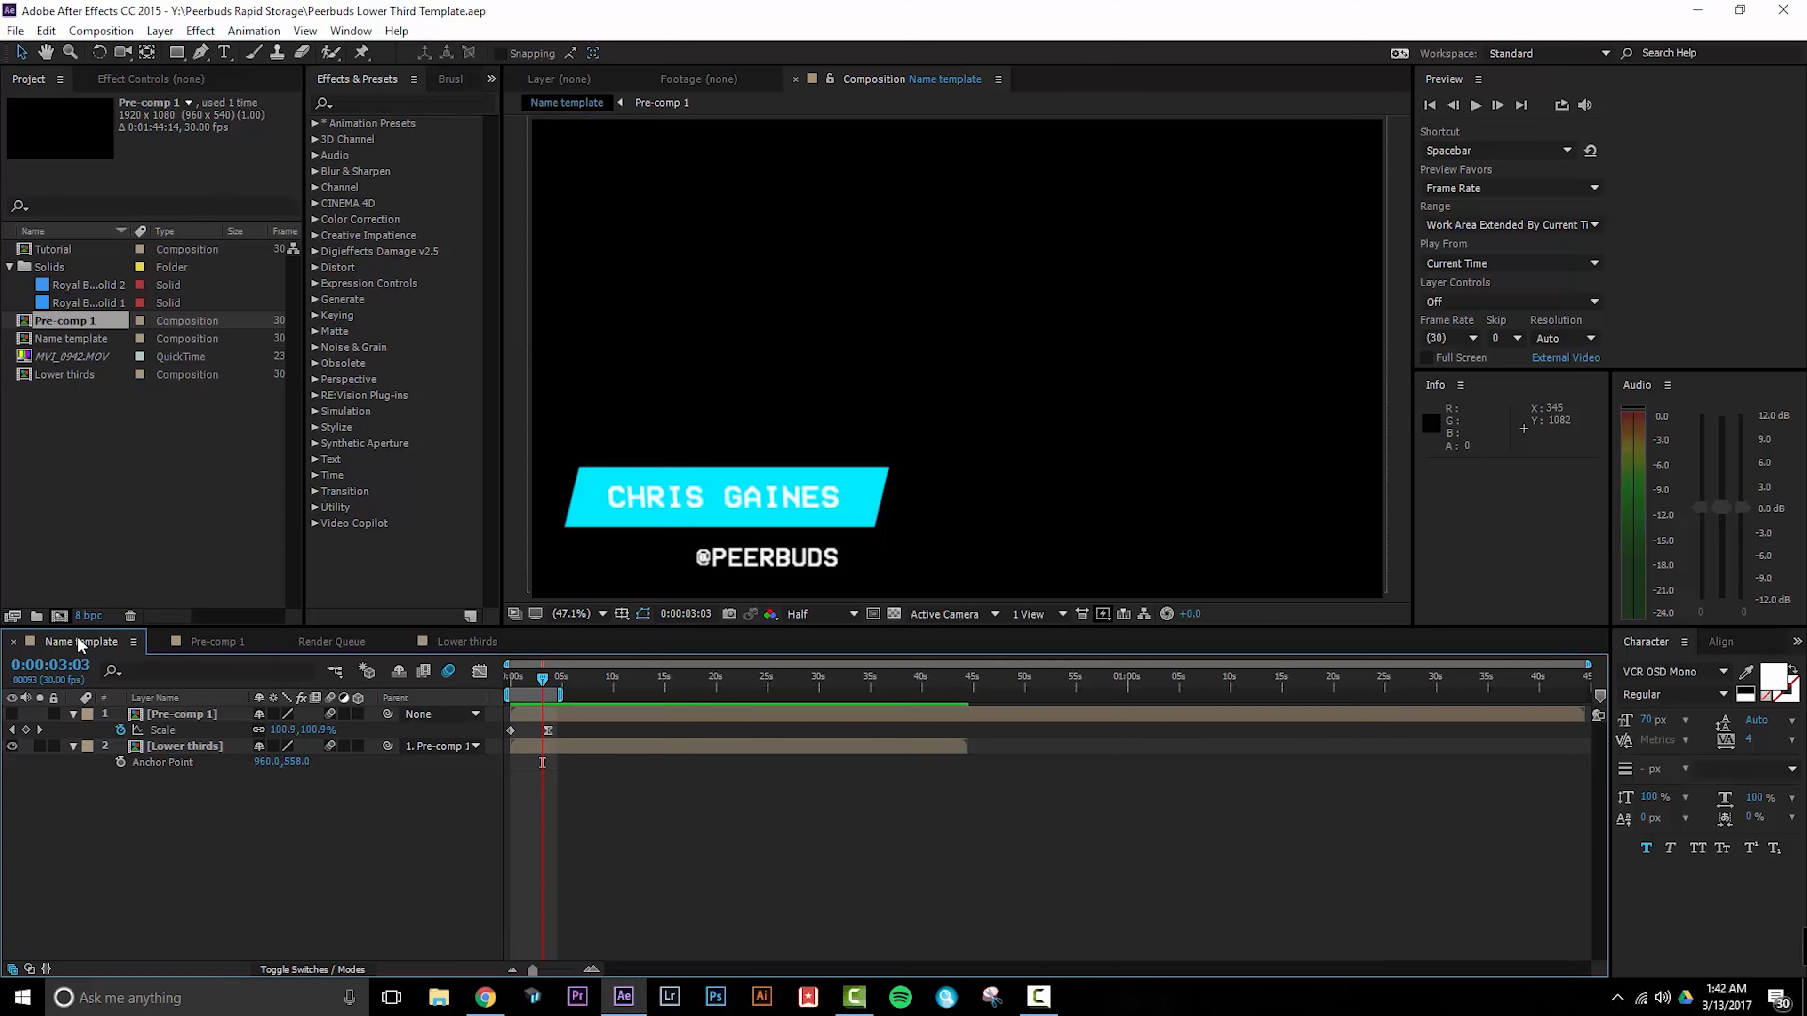
# Step: Add the Name template composition to the render queue
pyautogui.click(15, 30)
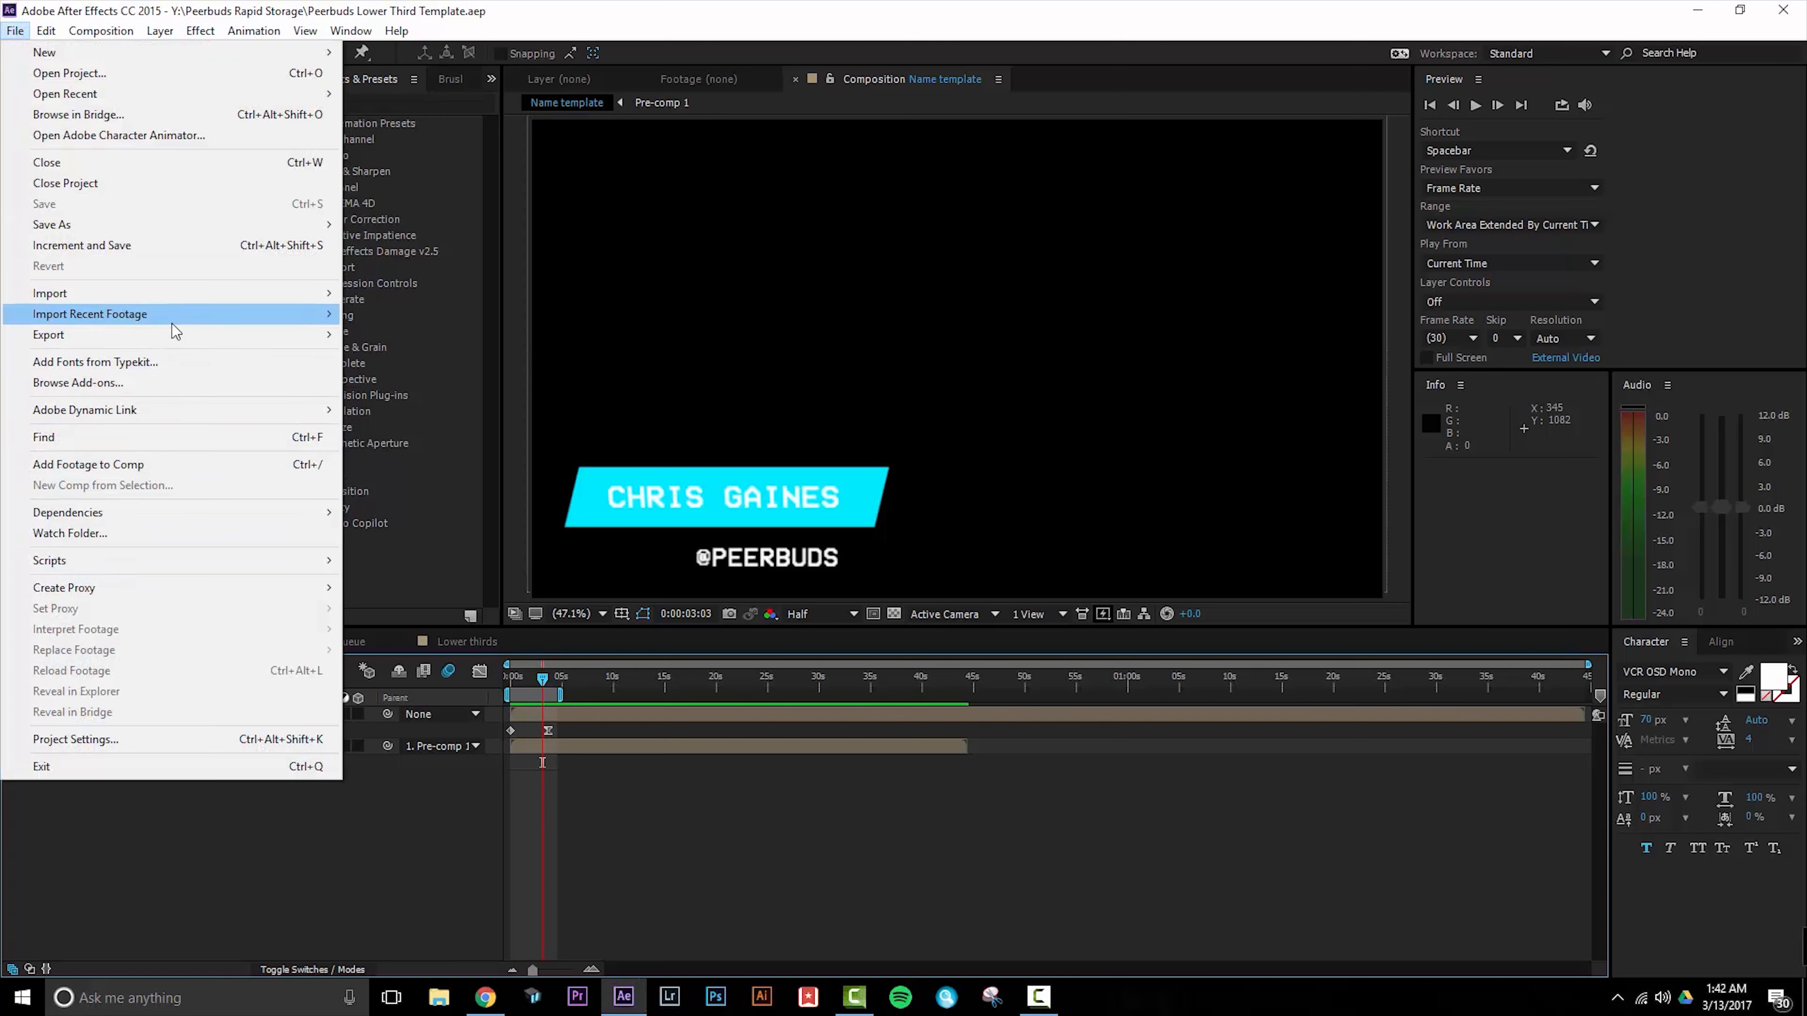
pyautogui.moveTo(278, 336)
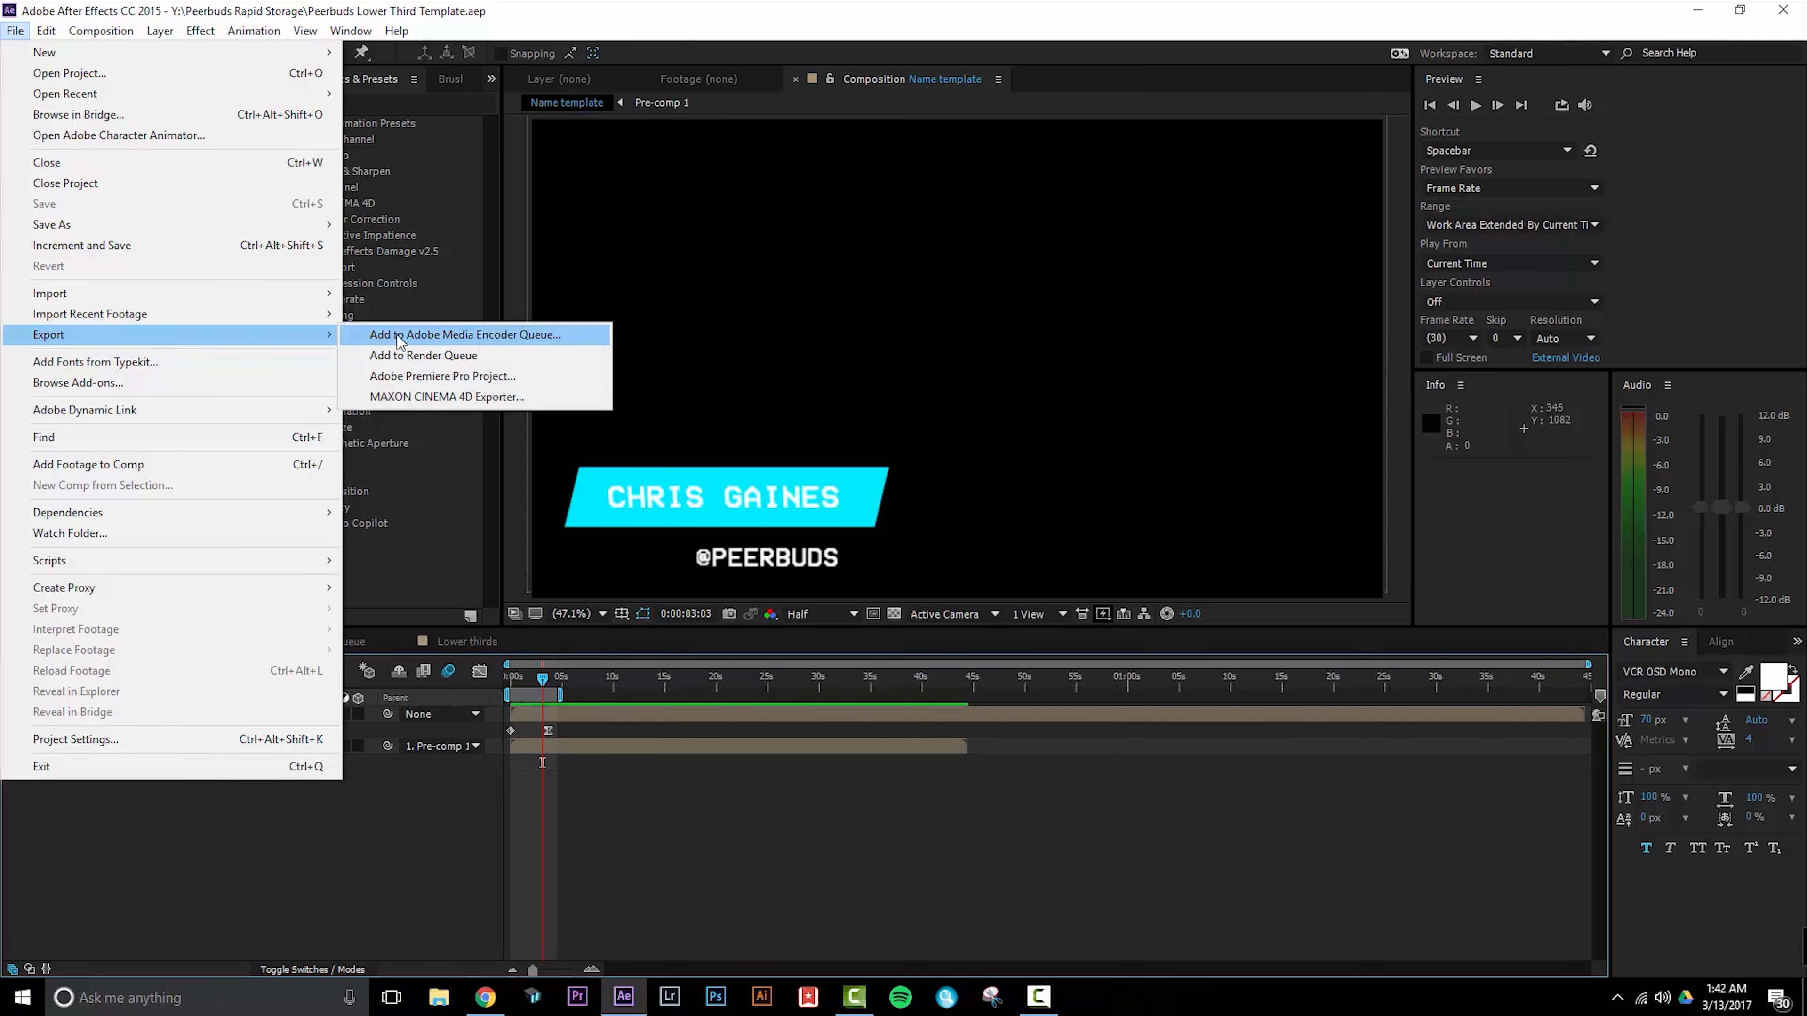
pyautogui.click(476, 359)
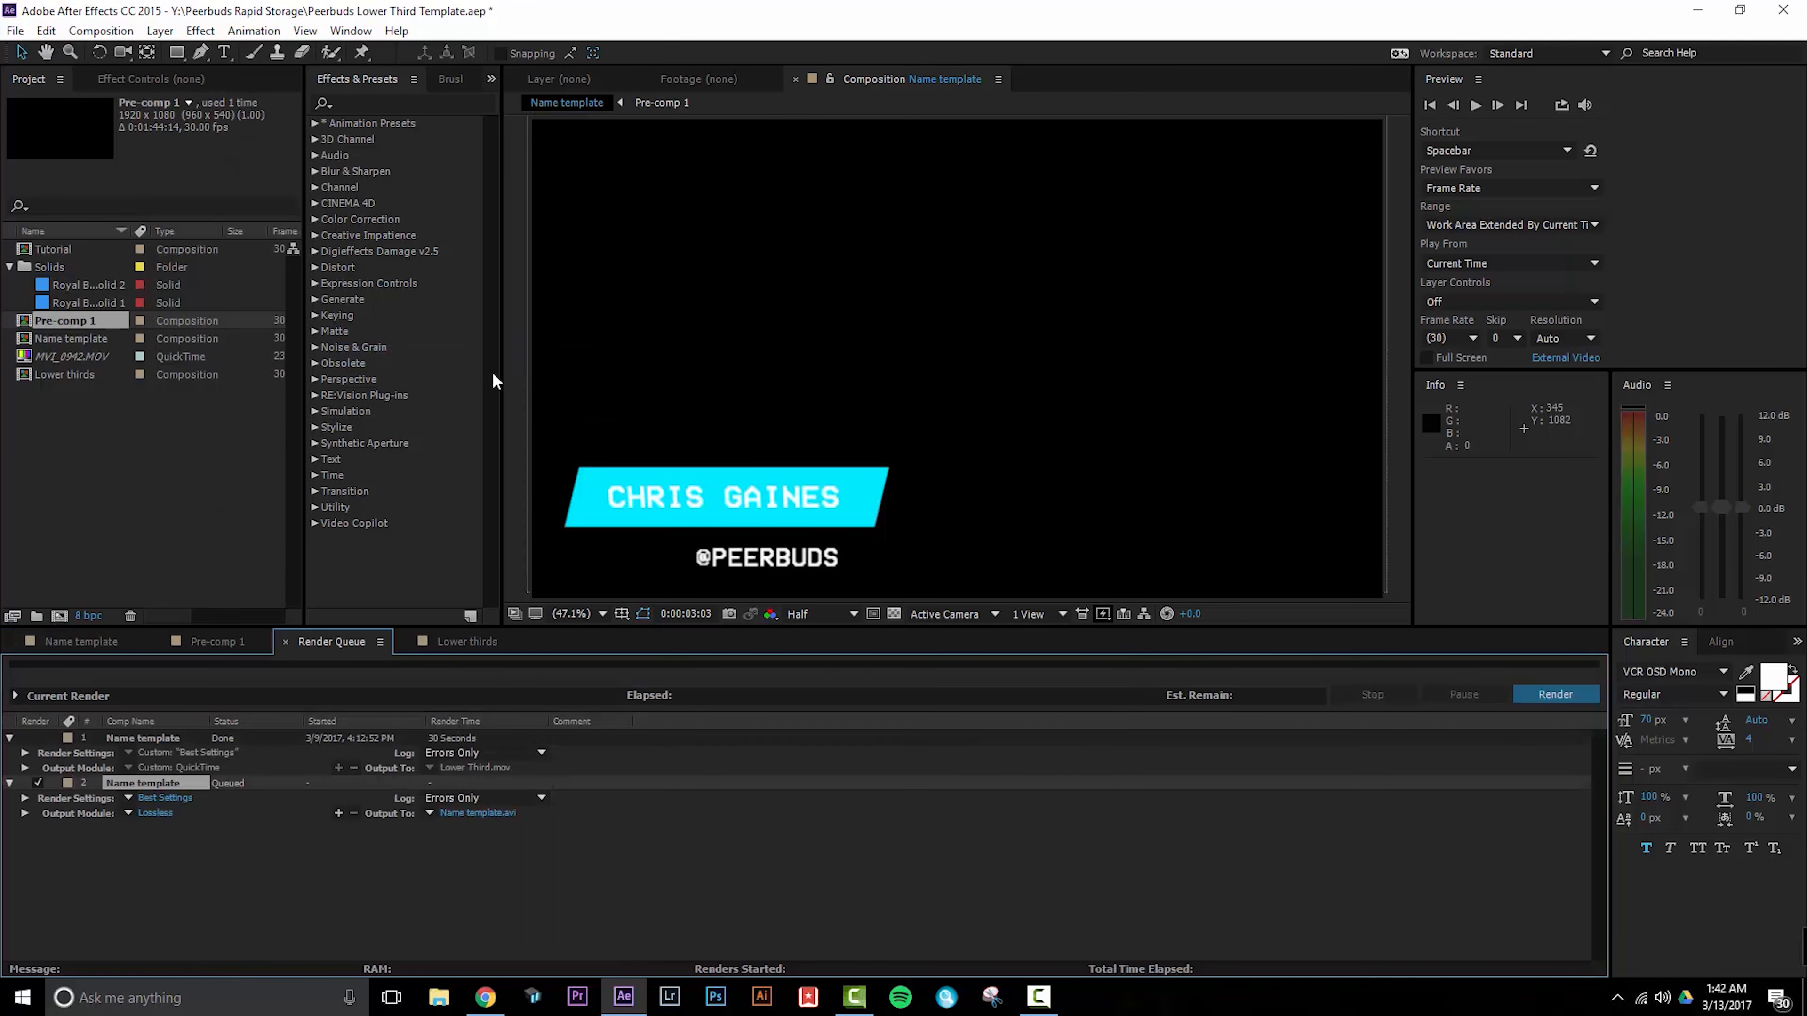
# Step: Configure the queued Name template's output module as AVI, with video output channels that include alpha
pyautogui.click(165, 800)
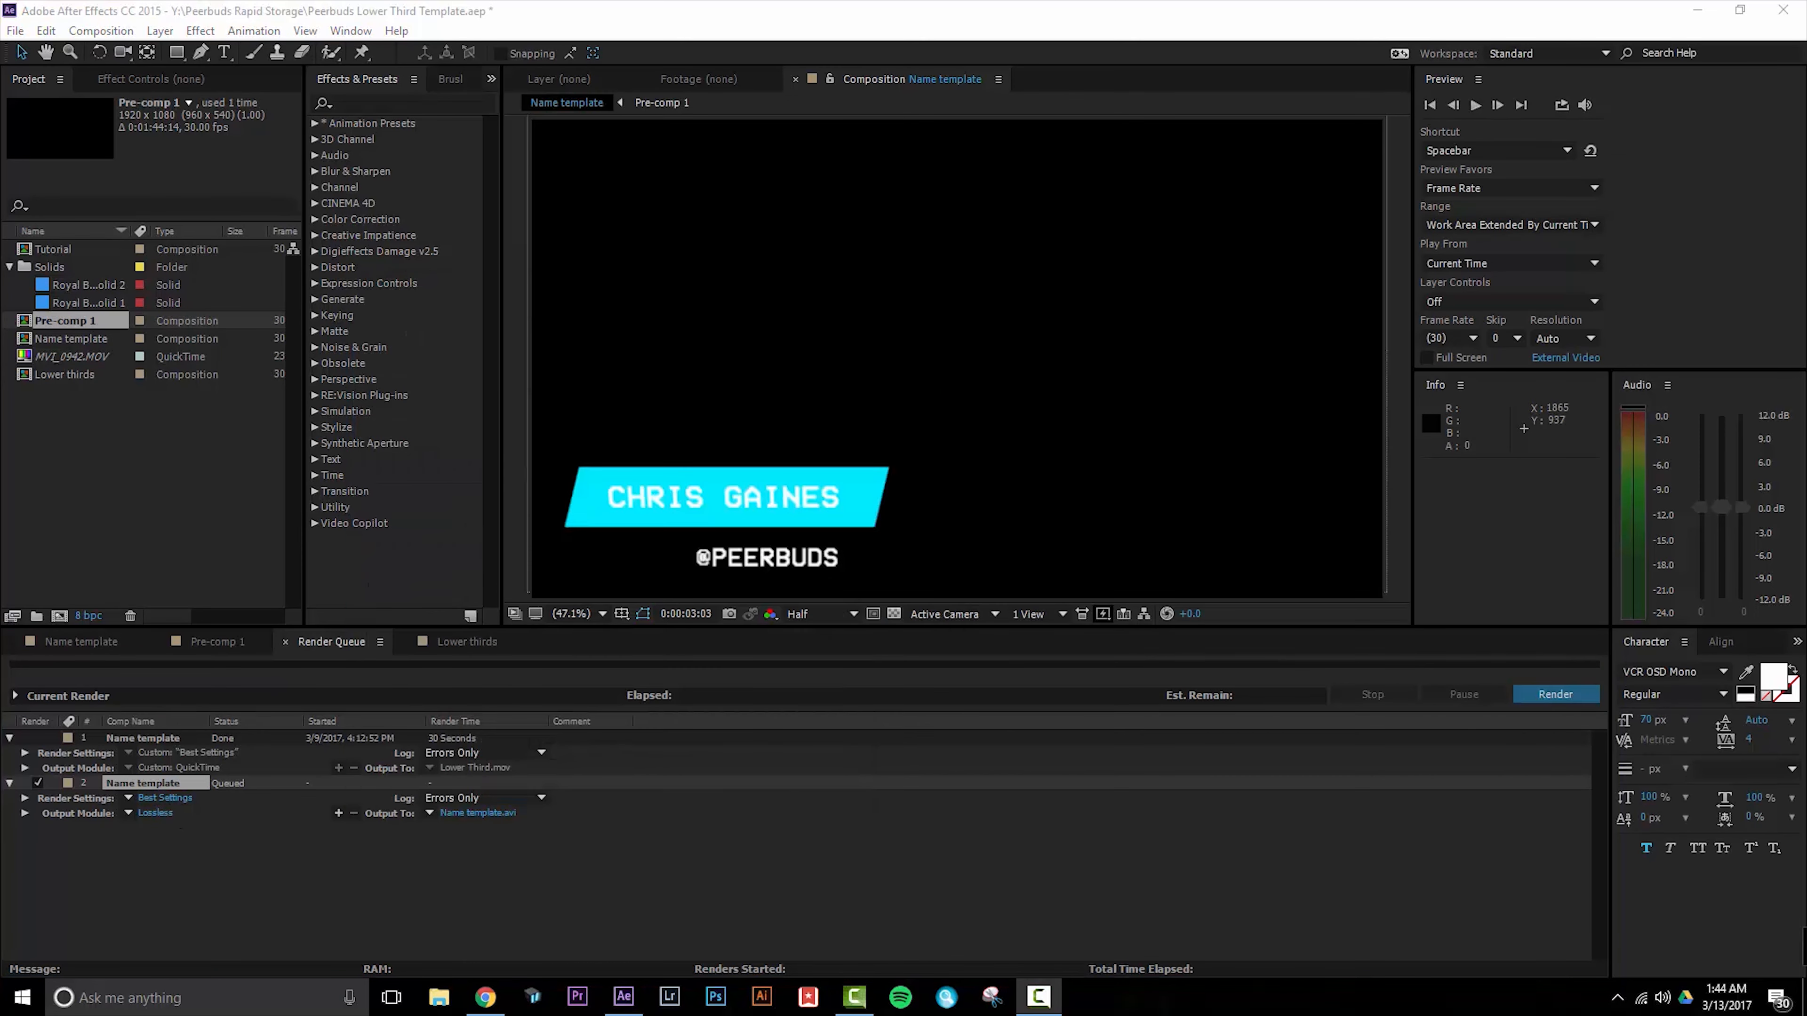
pyautogui.click(158, 811)
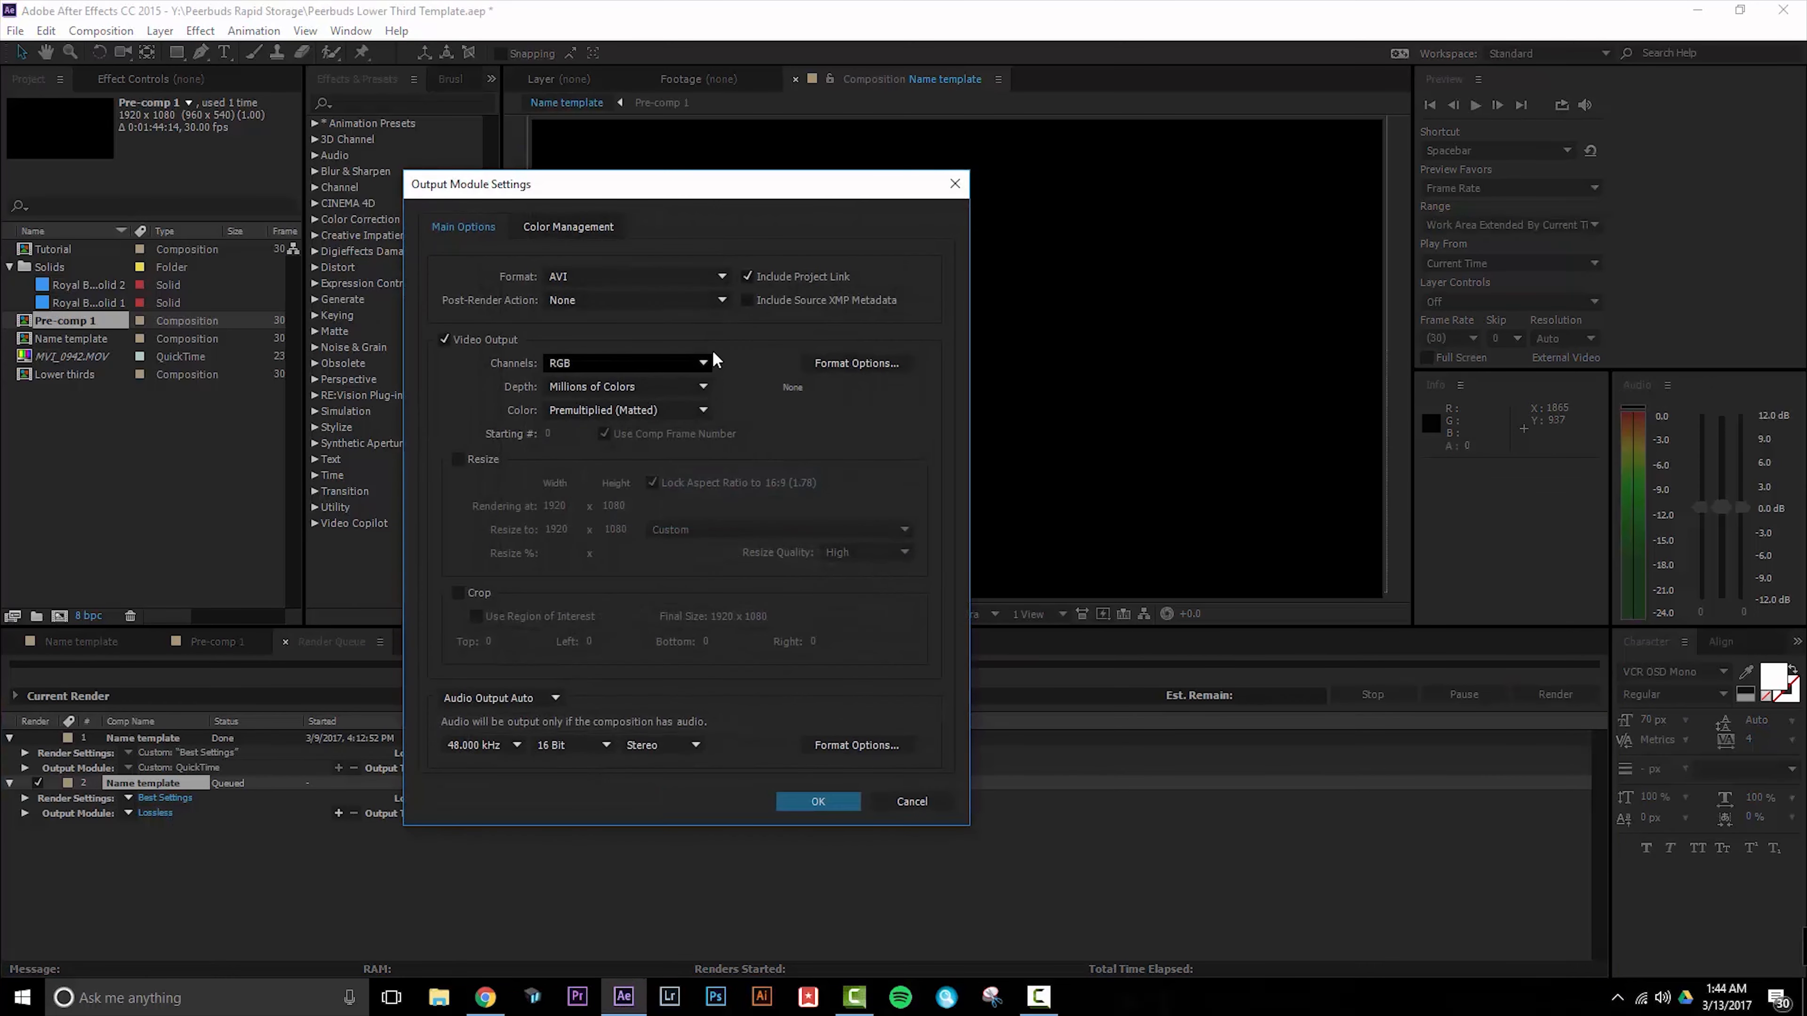
pyautogui.click(657, 276)
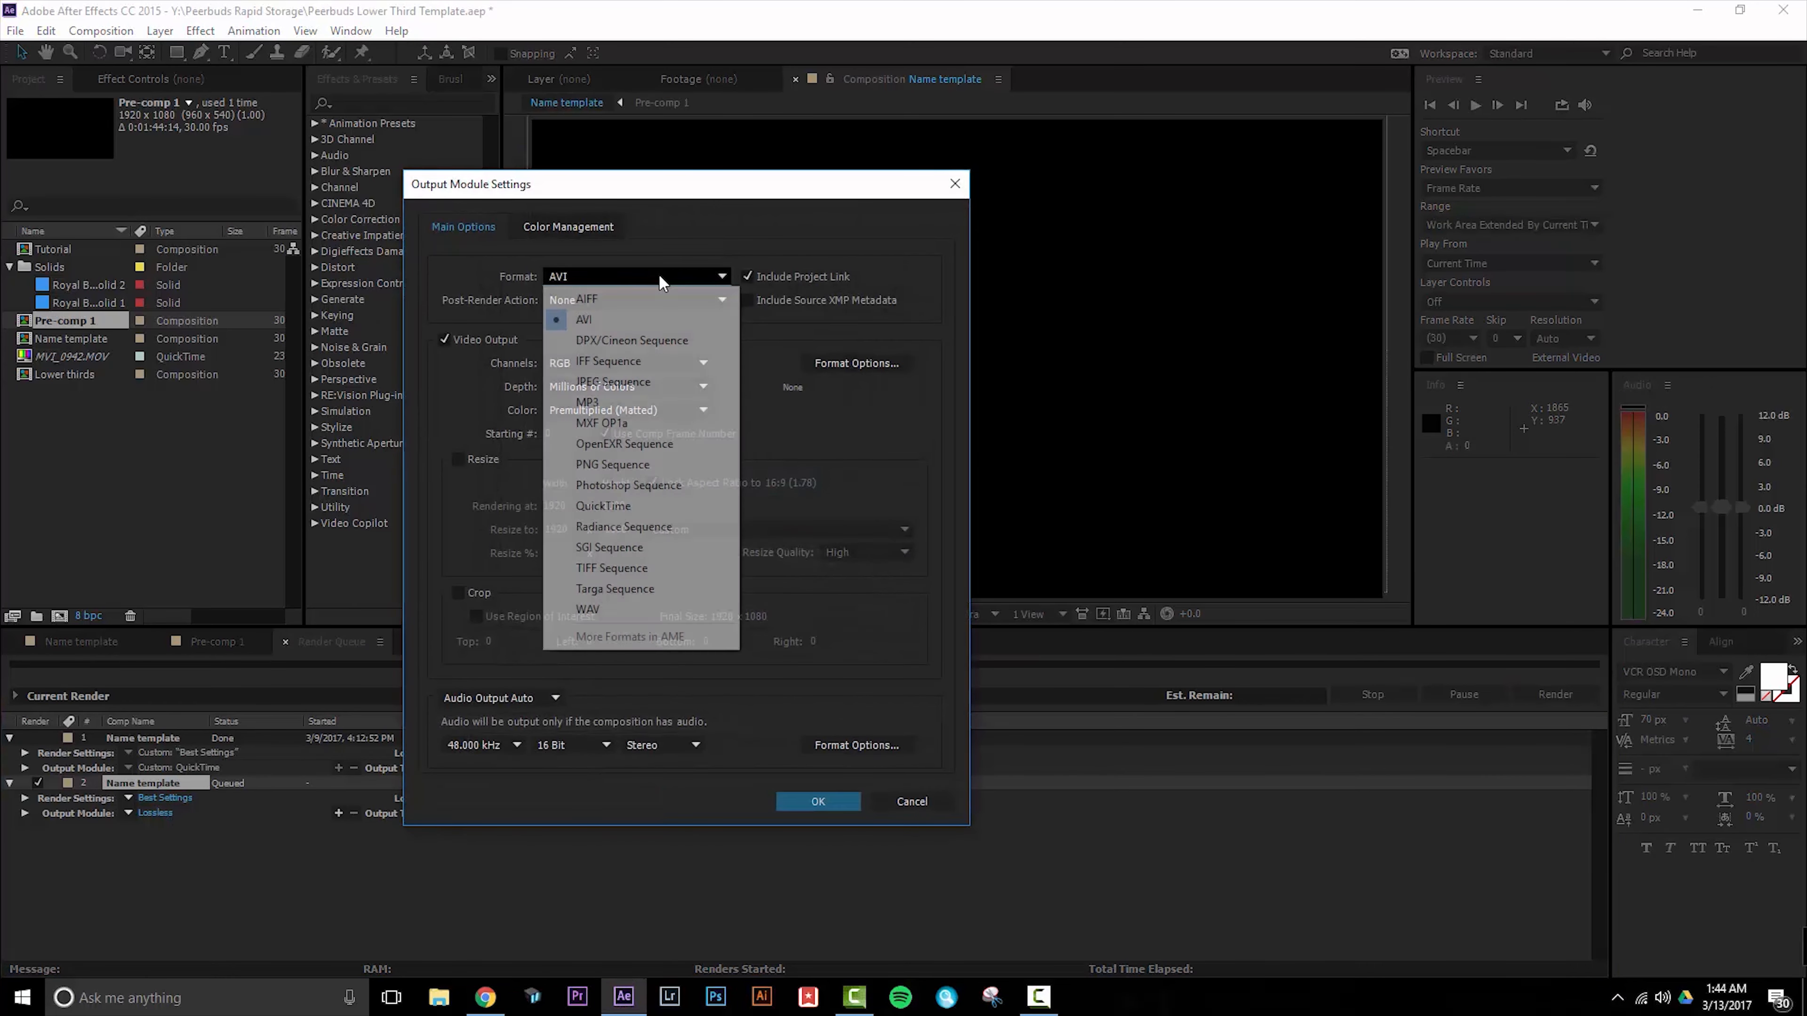
pyautogui.click(644, 319)
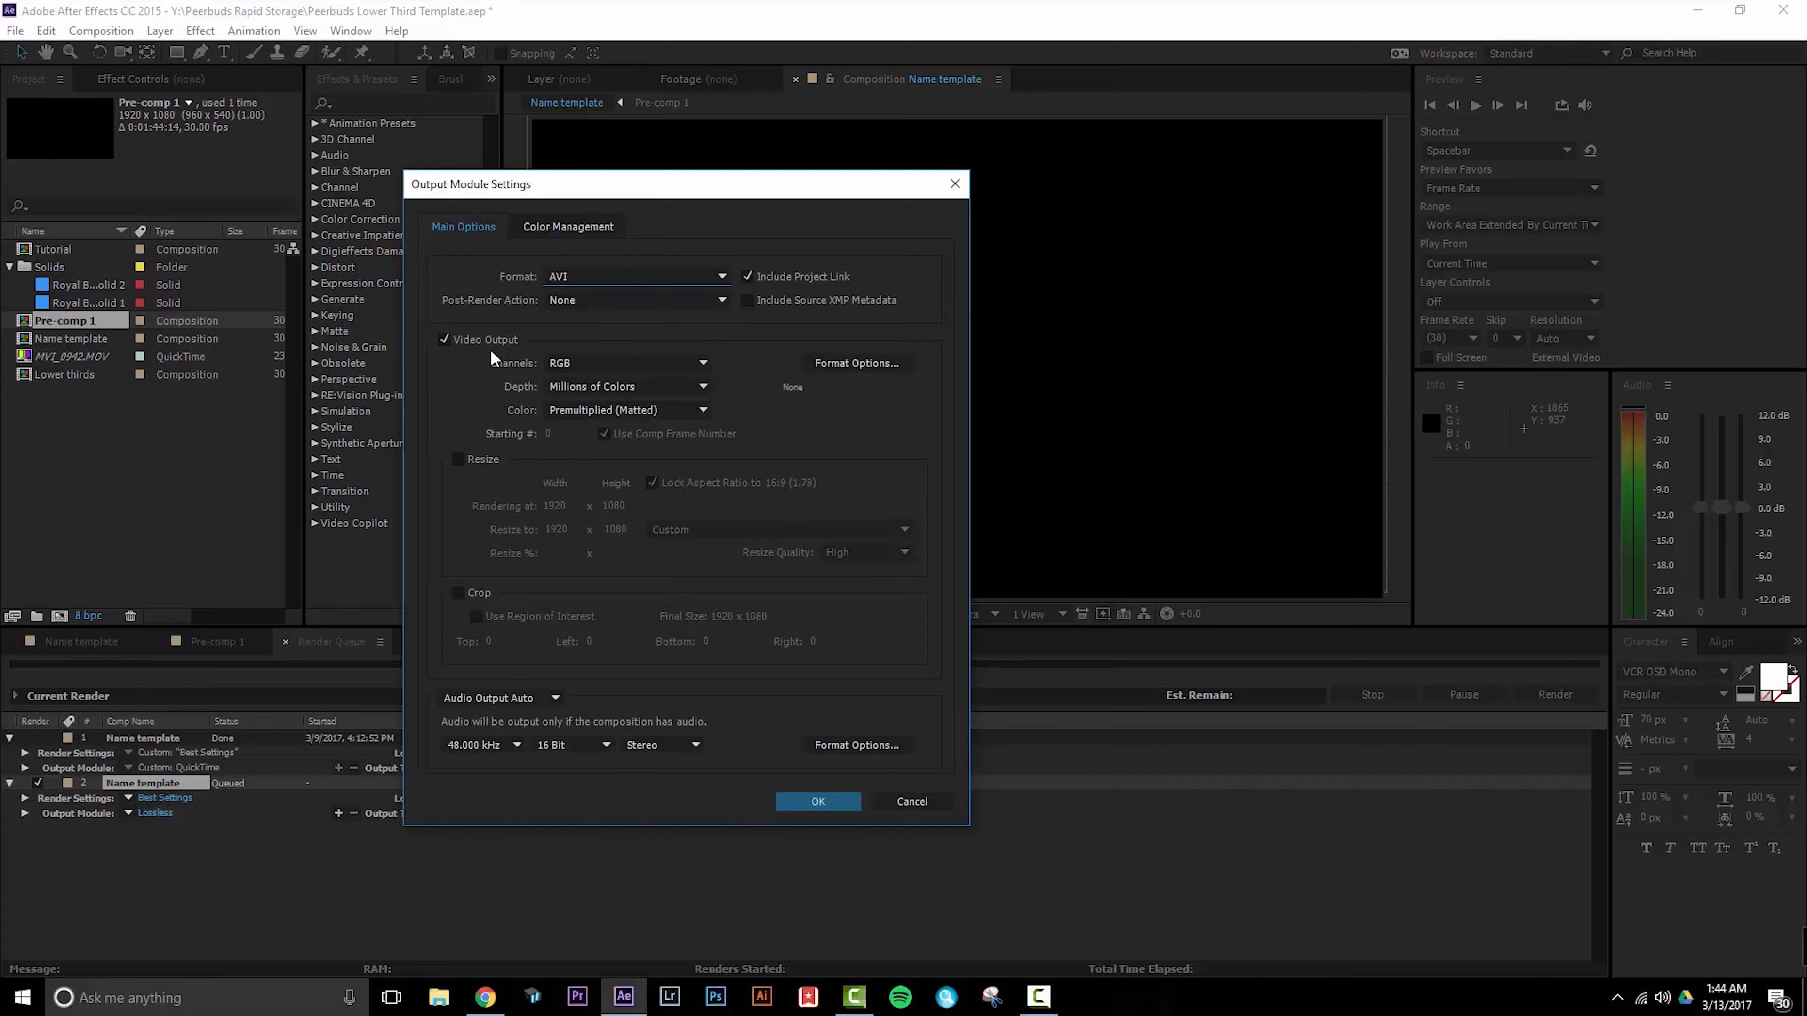
pyautogui.click(621, 367)
pyautogui.click(619, 428)
pyautogui.click(806, 802)
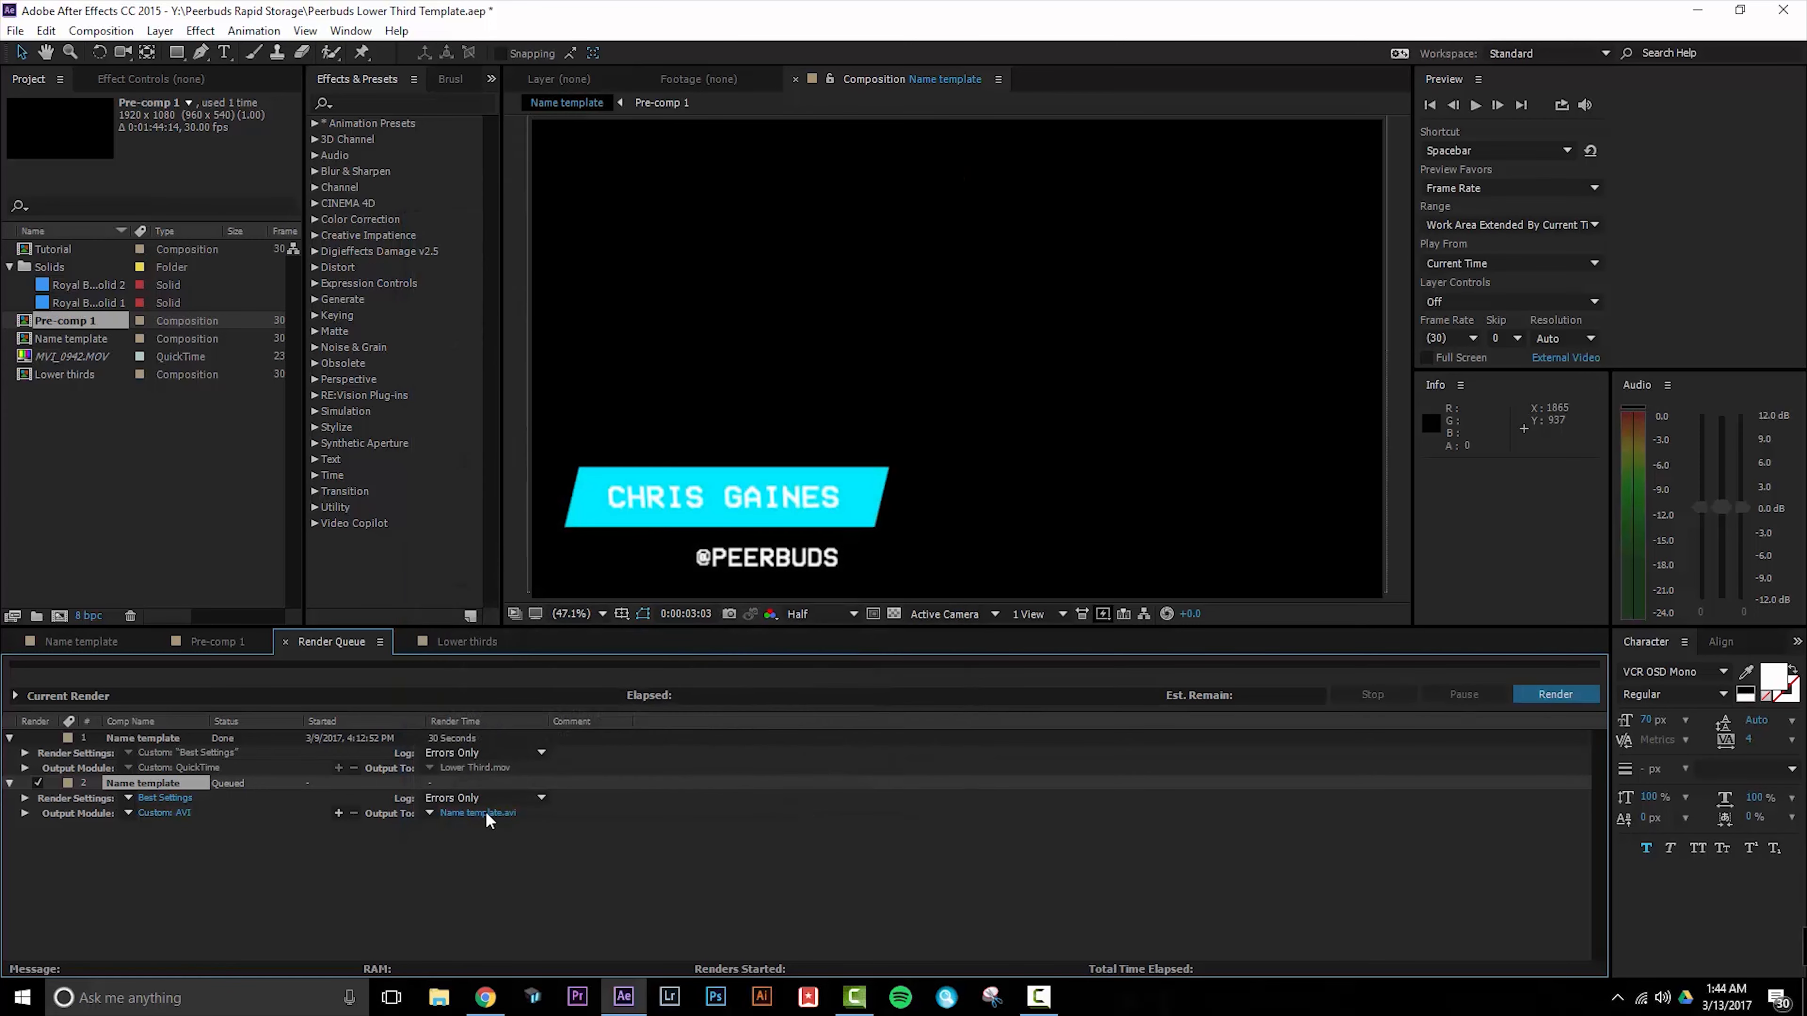
# Step: Set the output file to Name template.avi in the PEERBUDS STUDIOS folder and start rendering the queue
pyautogui.click(486, 812)
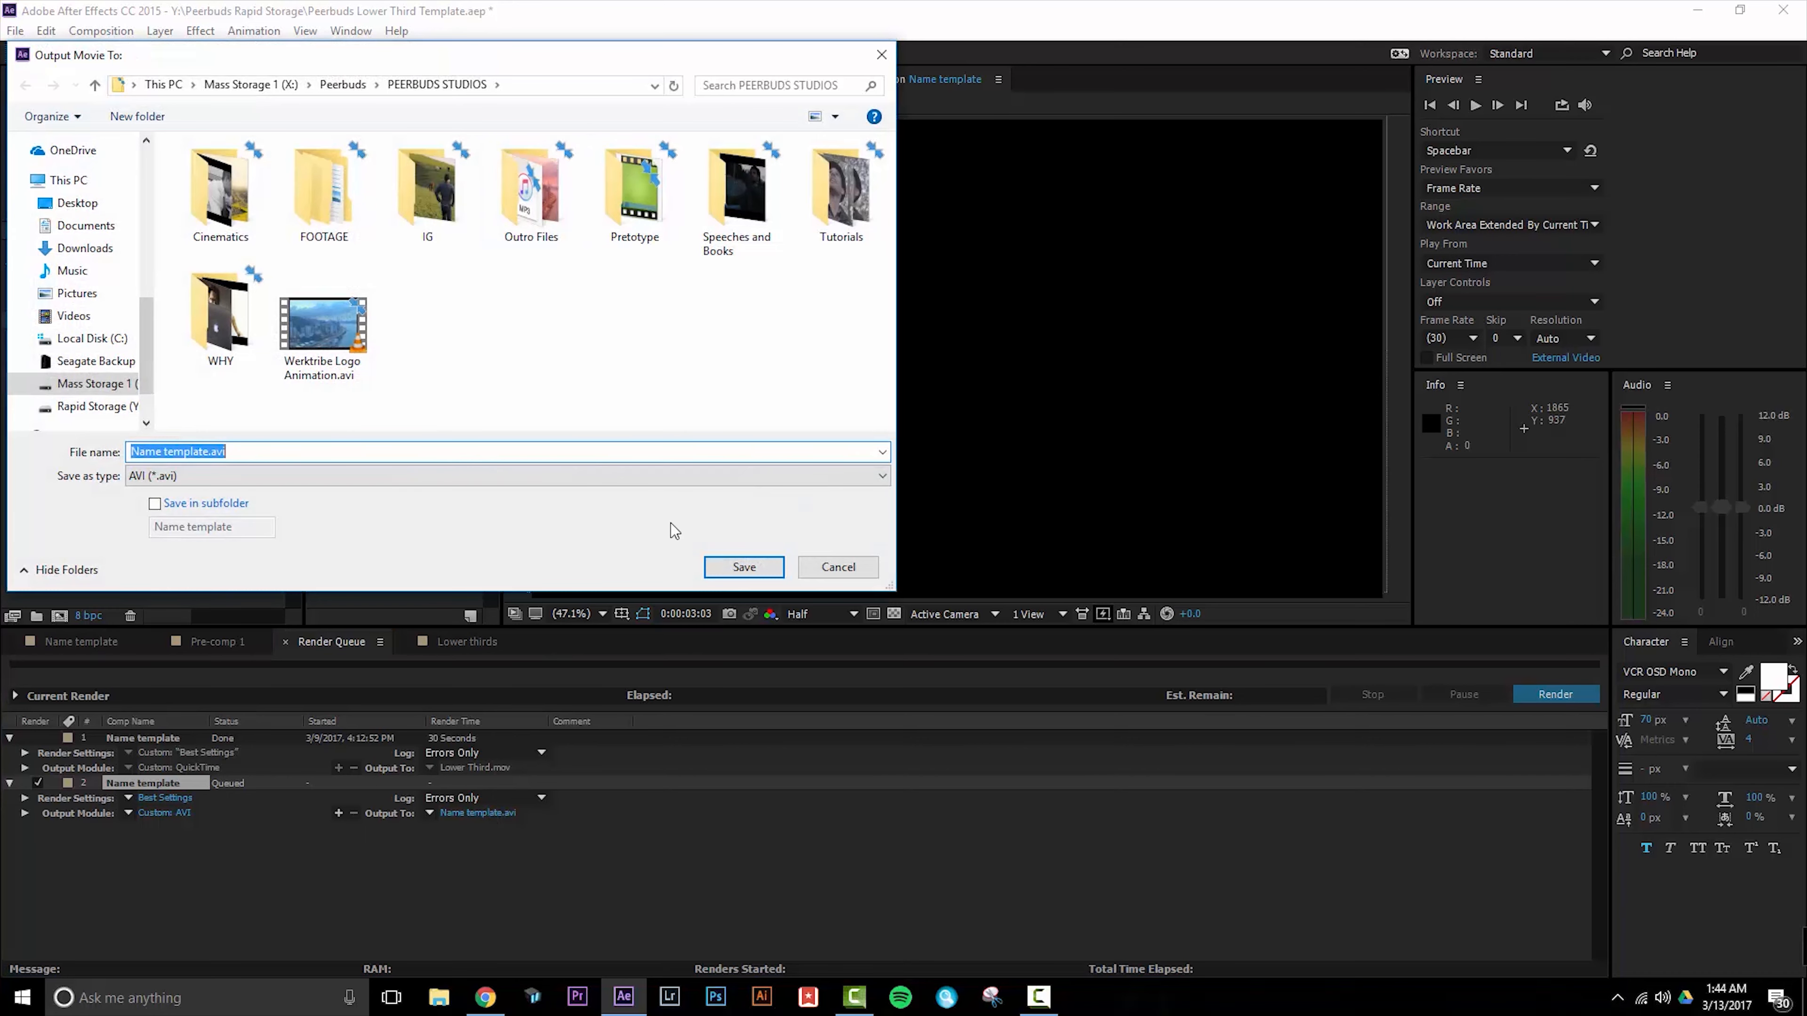
pyautogui.click(744, 566)
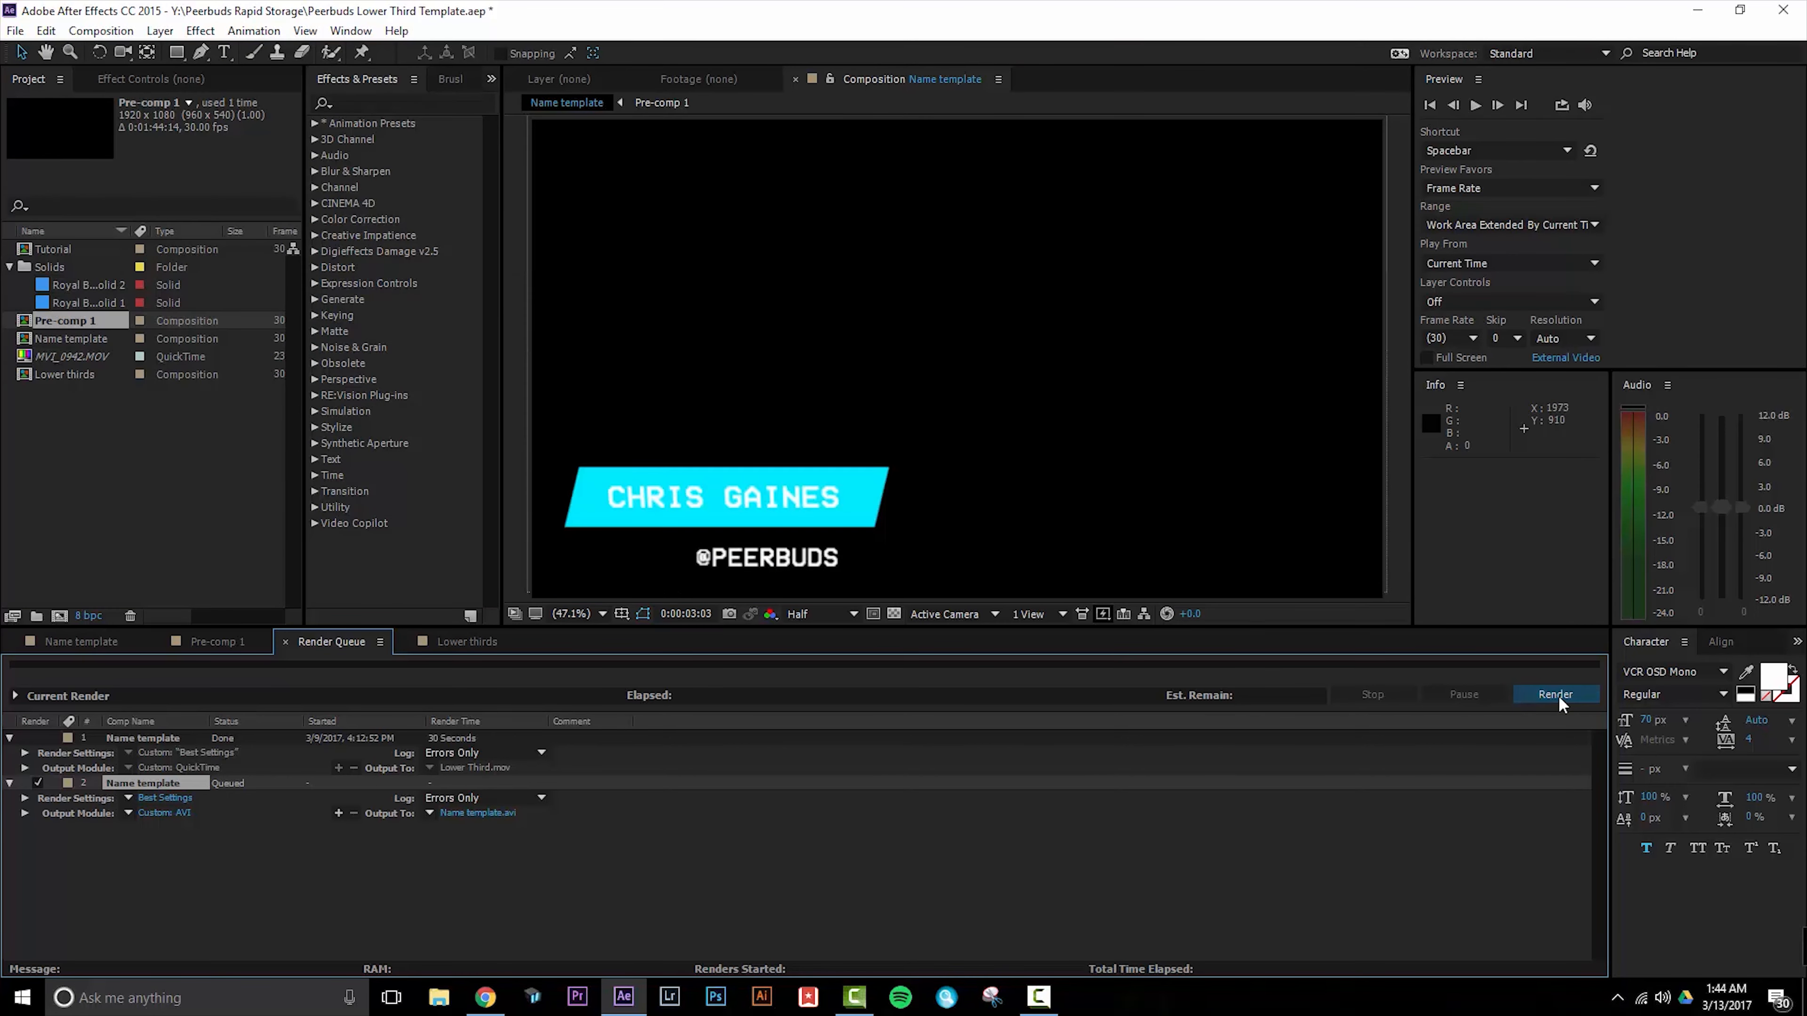
pyautogui.click(1555, 694)
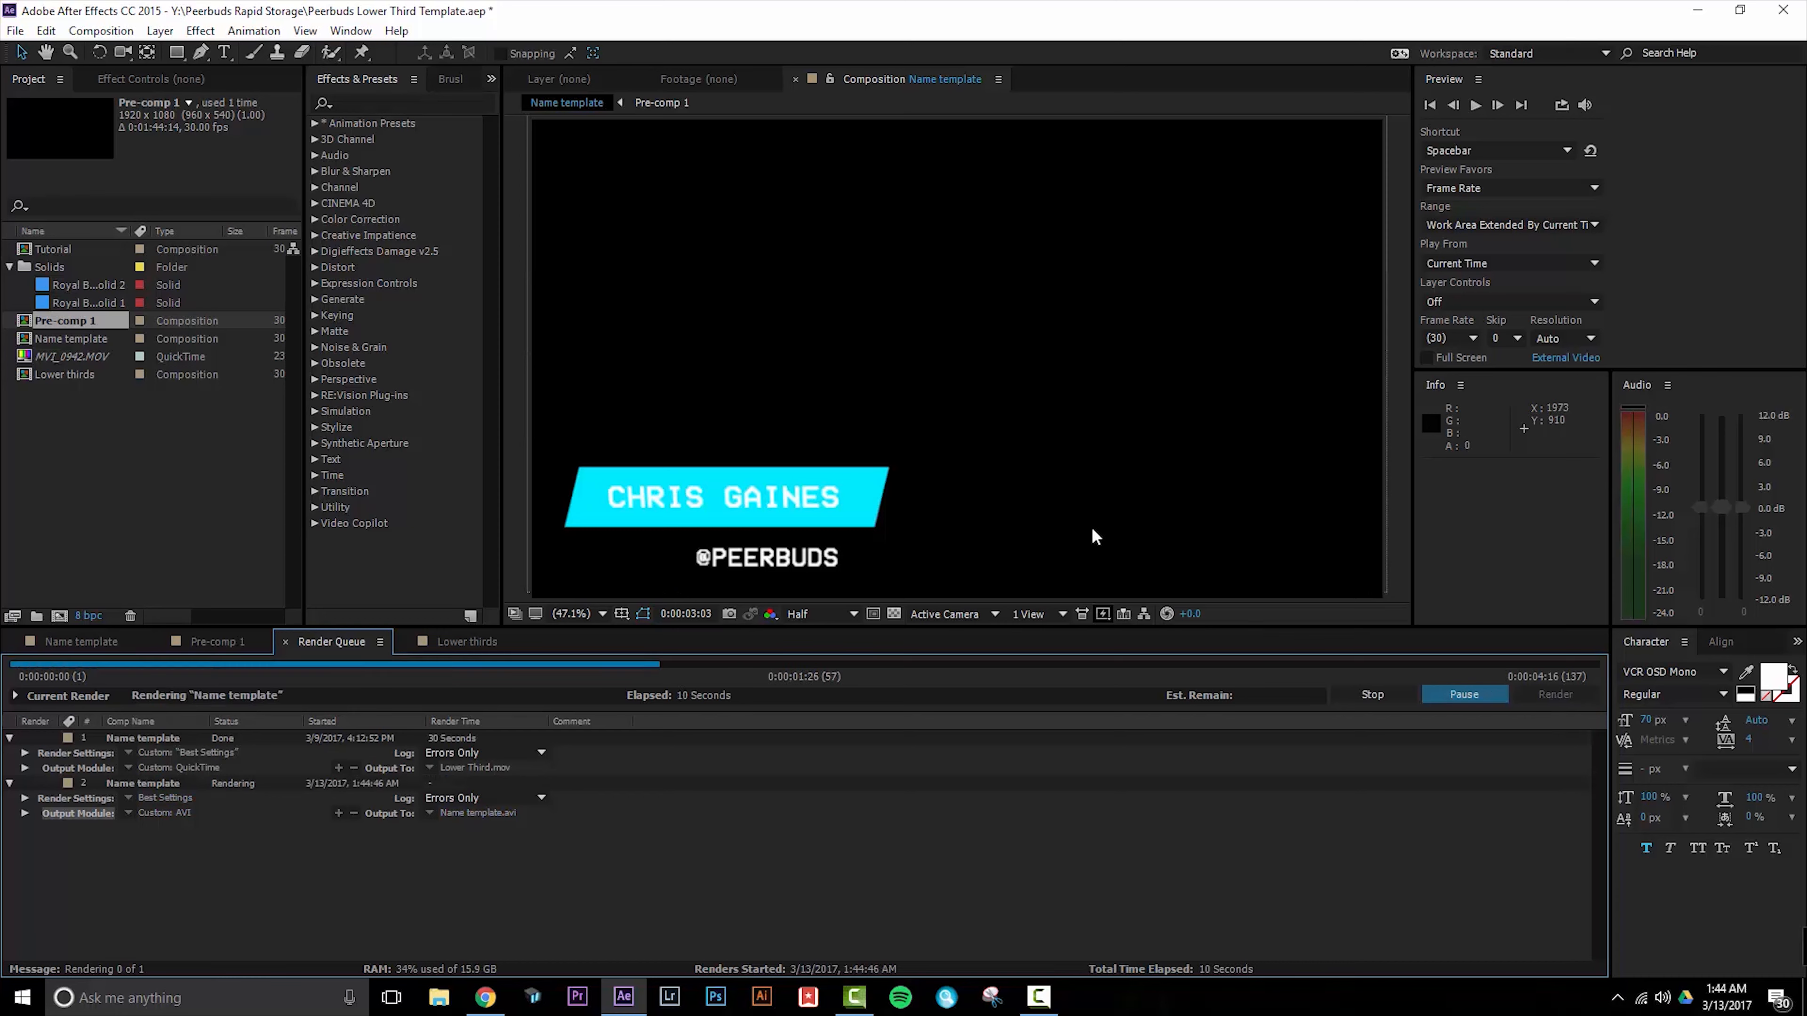